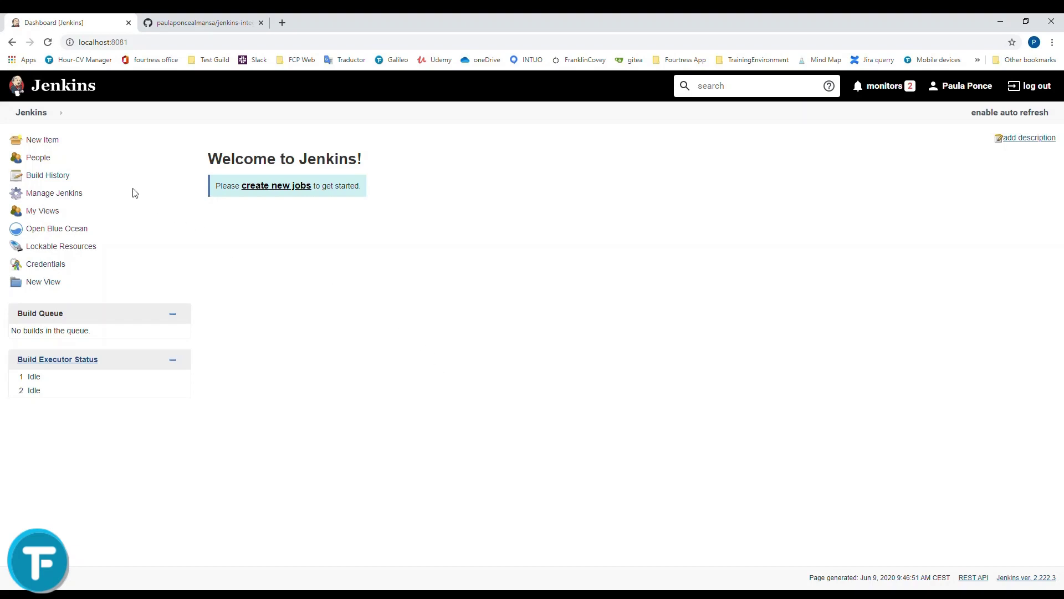
- Create a new Pipeline project named pipeline_with_stage_step
click(46, 145)
text(pipeline_stages_steps)
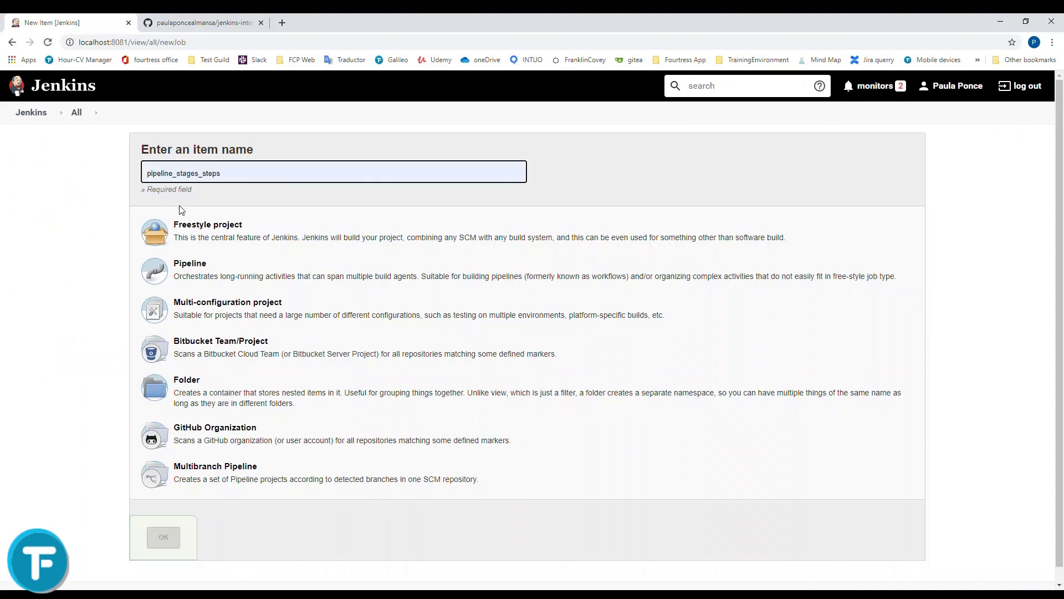
click(185, 221)
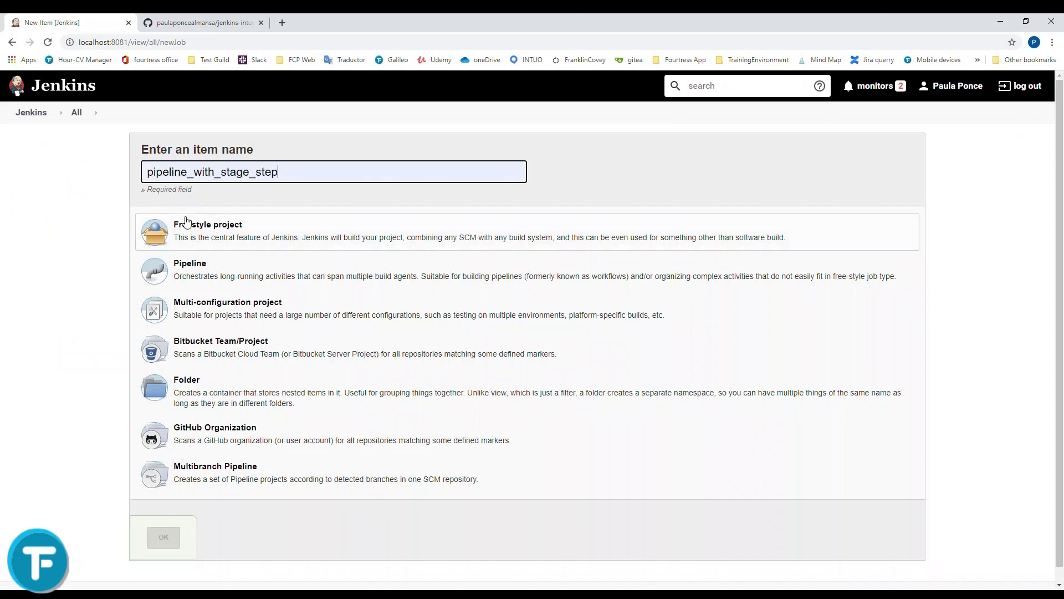
click(166, 272)
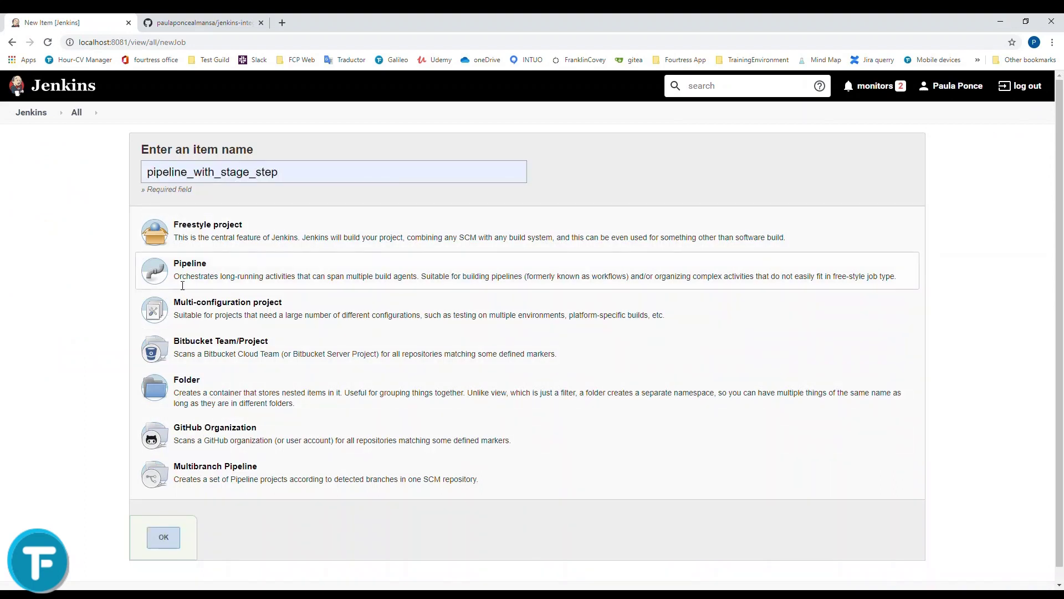
click(177, 533)
- Enter a pipeline script using any agent, with Stage 1 echoing 'Hello Stage 1' and Stage 2 echoing 'Hello Stage 2' inside script steps
scroll(268, 388, down, 4)
scroll(268, 388, down, 1)
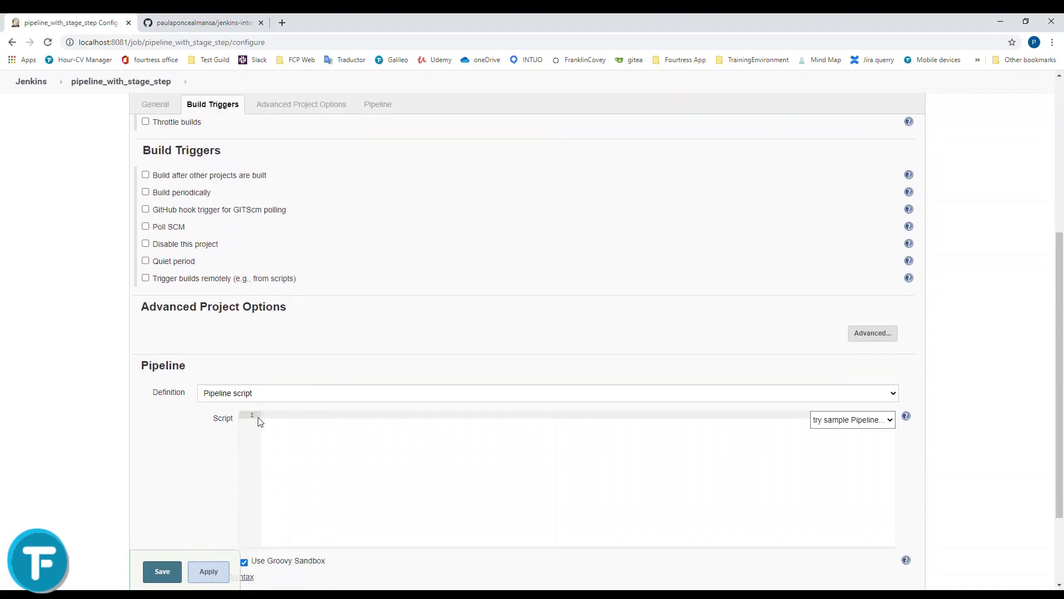
text(pipeline {   agent any    stages {     stage('Stage 1') {       steps {         script {           echo 'Hello Stage 1'         }       }     }      stage('Stage 2') {       steps {         script {           echo 'Hello Stage 2'         }       }     }    } })
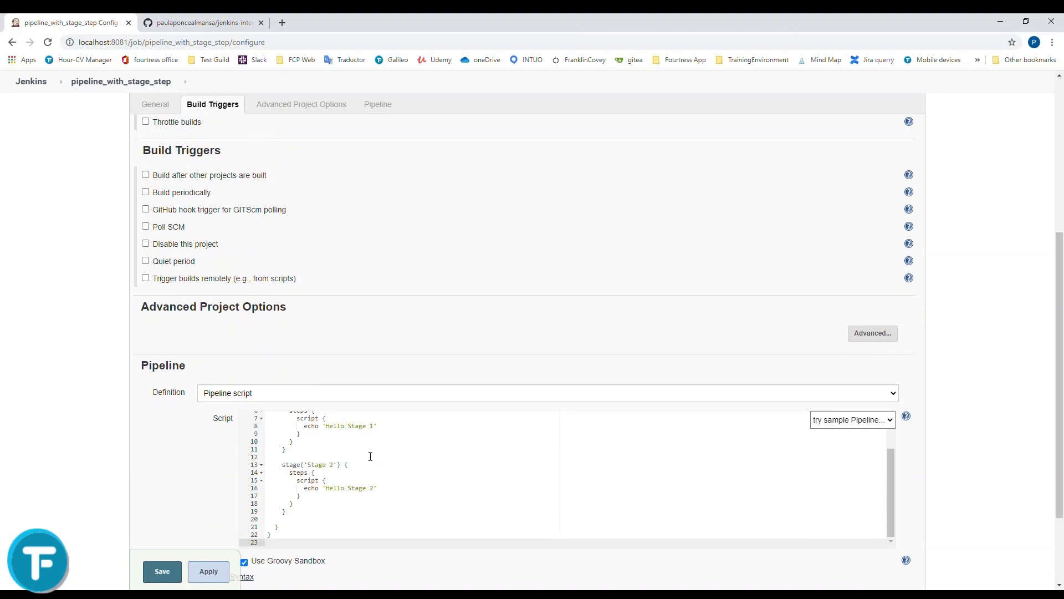
- Review the script's two stage declarations, the steps block of Stage 1 and the echo command of each stage
scroll(361, 452, up, 2)
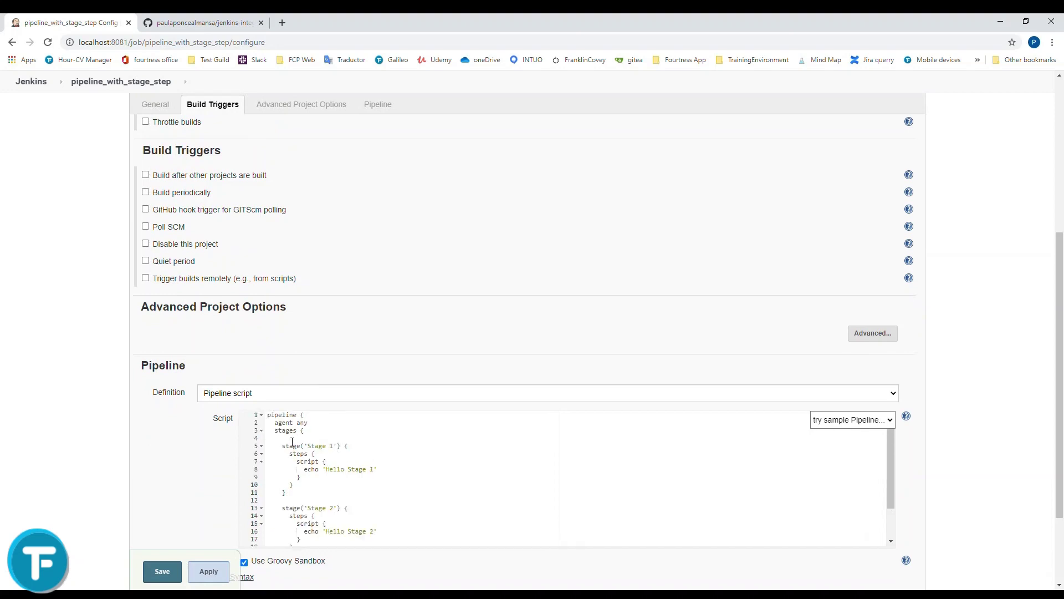
drag(301, 446, 345, 458)
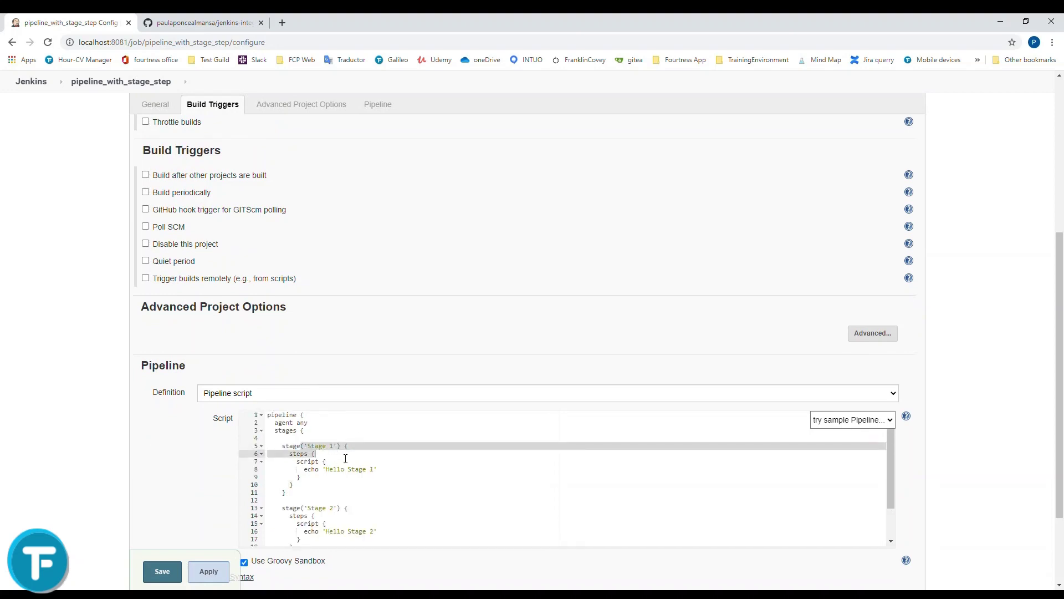
drag(300, 514, 349, 513)
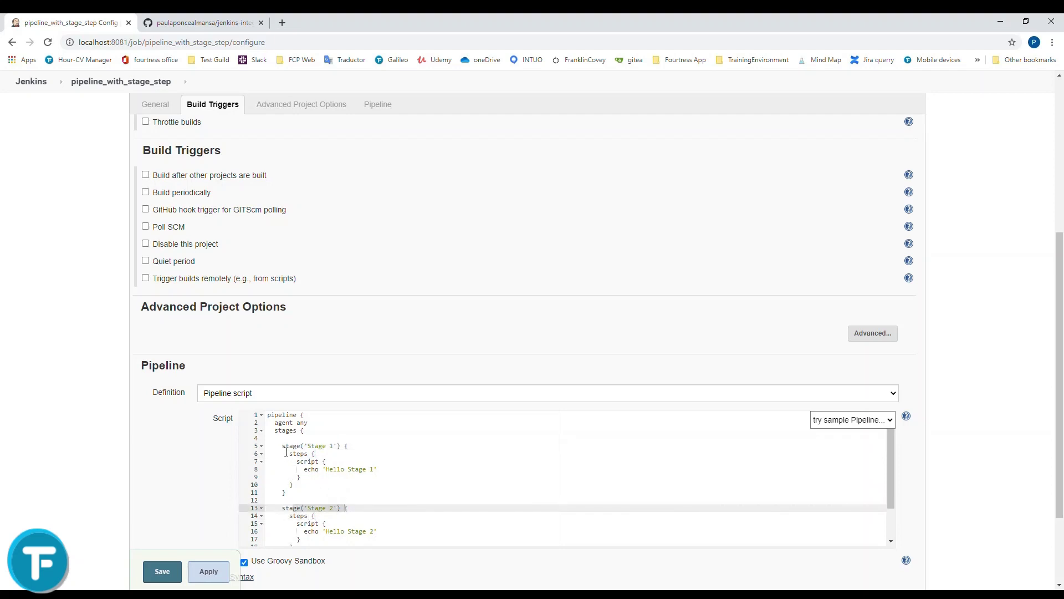
drag(289, 453, 314, 487)
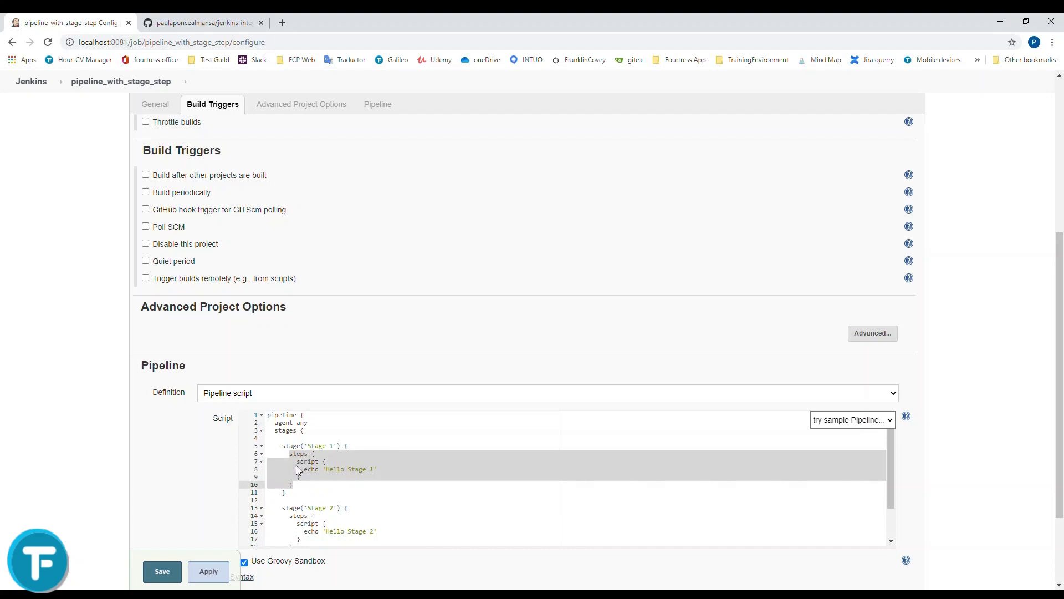
drag(298, 469, 347, 477)
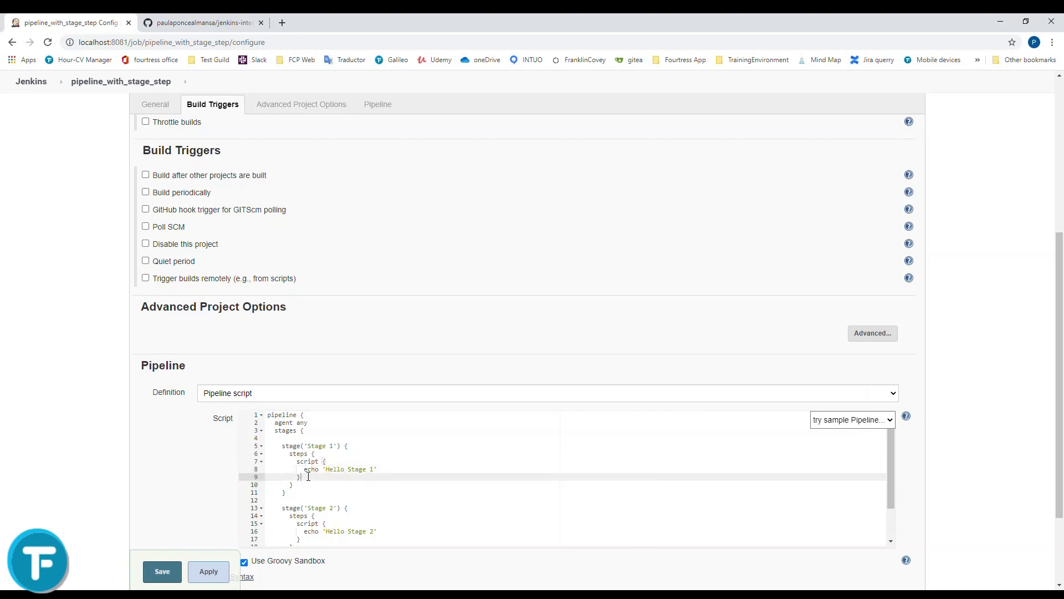
key(Up)
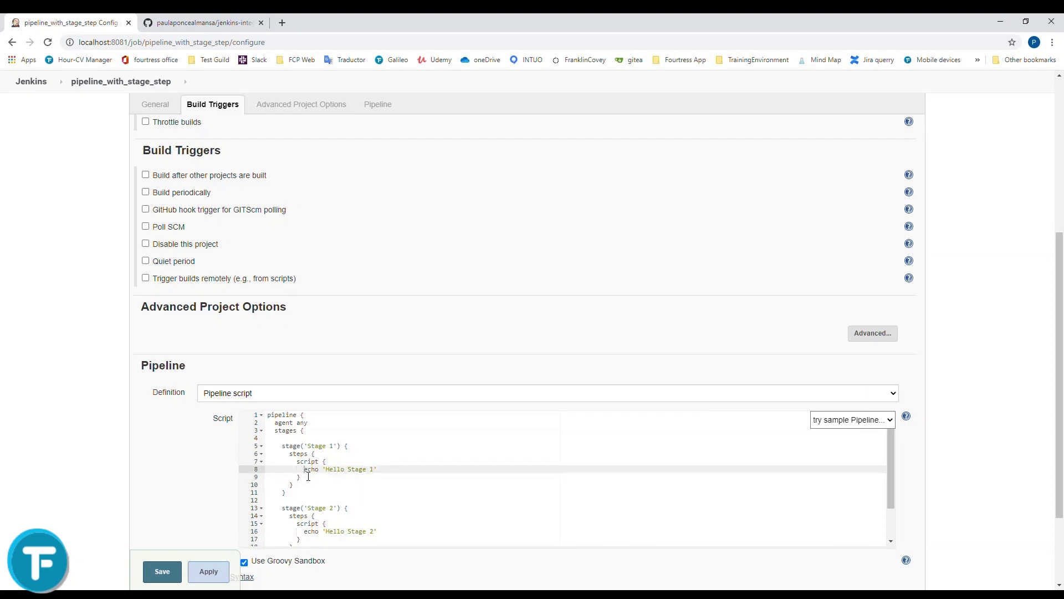
drag(316, 476, 389, 477)
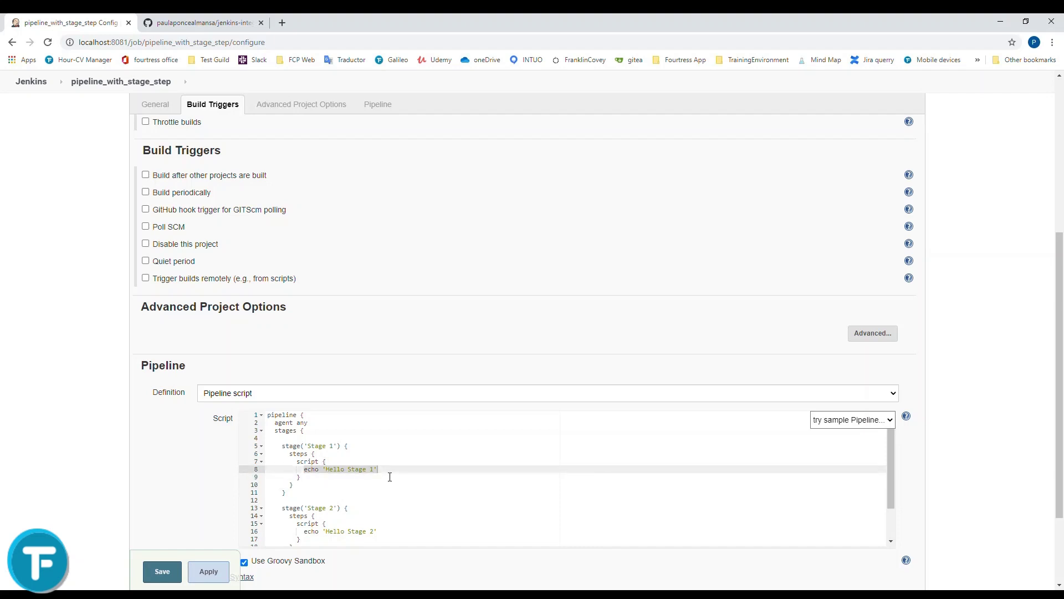
drag(324, 532, 378, 531)
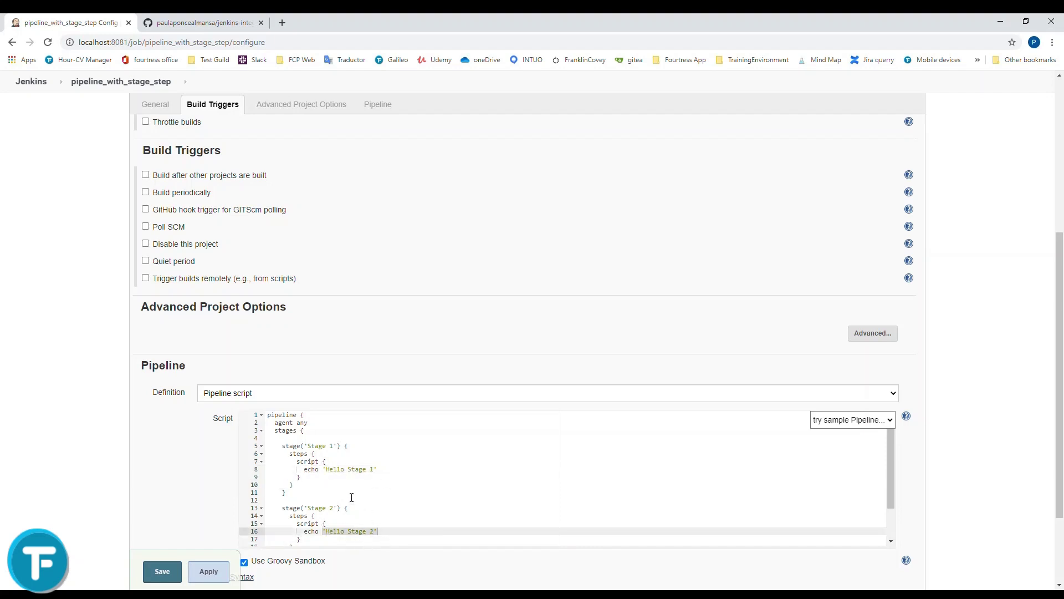
- Save the pipeline configuration and run a build of the project
scroll(222, 510, down, 2)
click(162, 518)
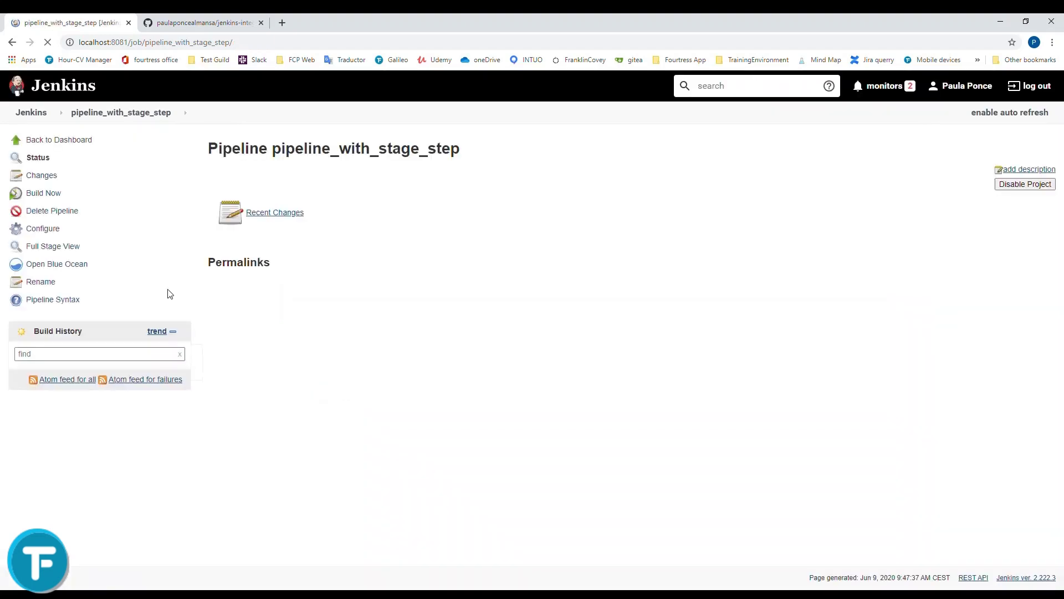
click(44, 193)
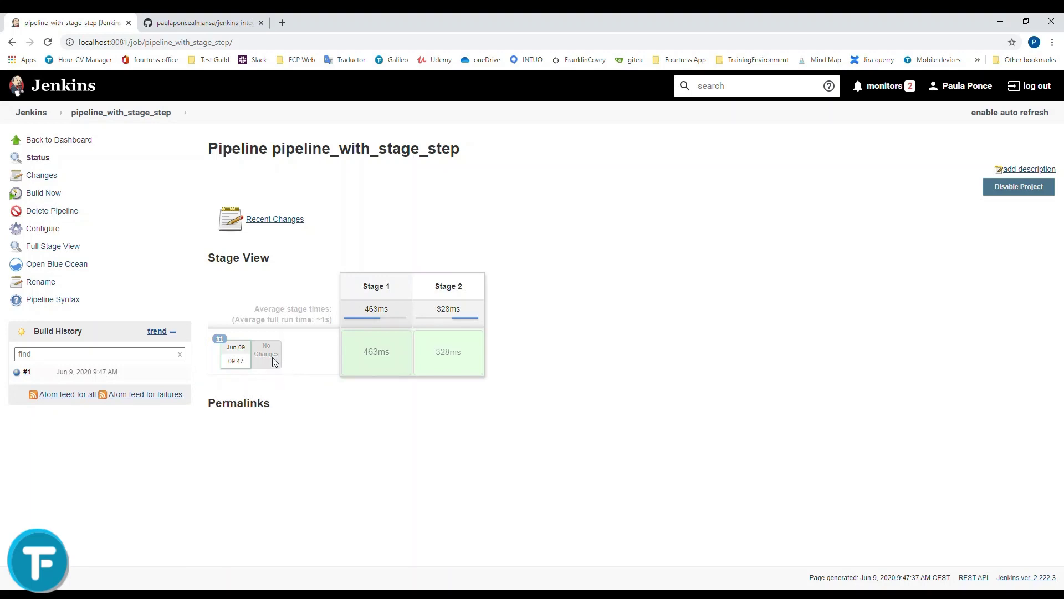
- Examine the stage names in the Stage View and read the Stage 1 log of the build
drag(364, 289, 393, 291)
drag(433, 289, 466, 289)
mouse_move(391, 355)
click(371, 306)
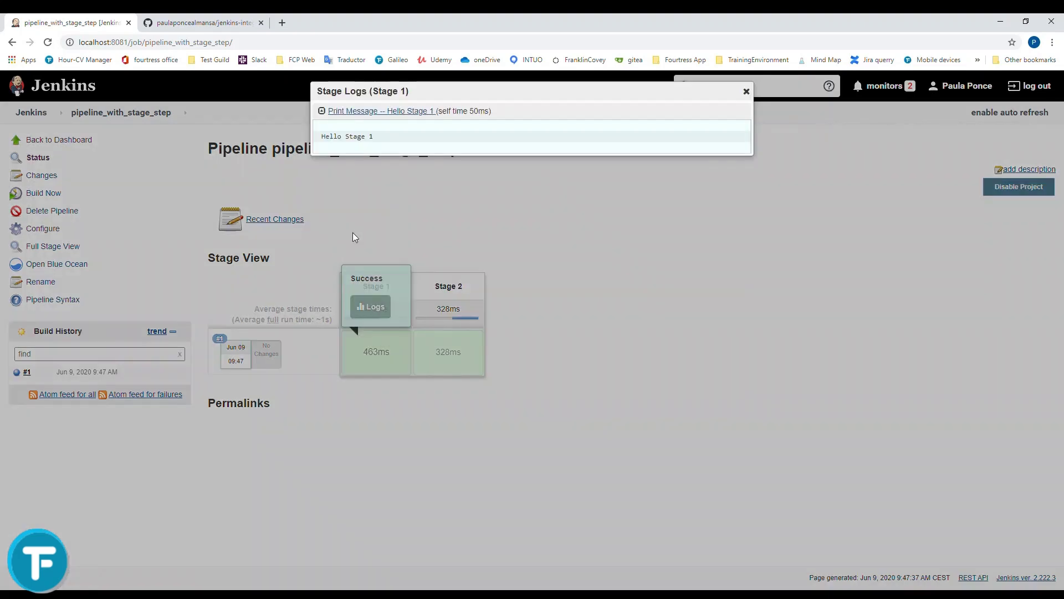
drag(380, 140, 321, 138)
click(321, 139)
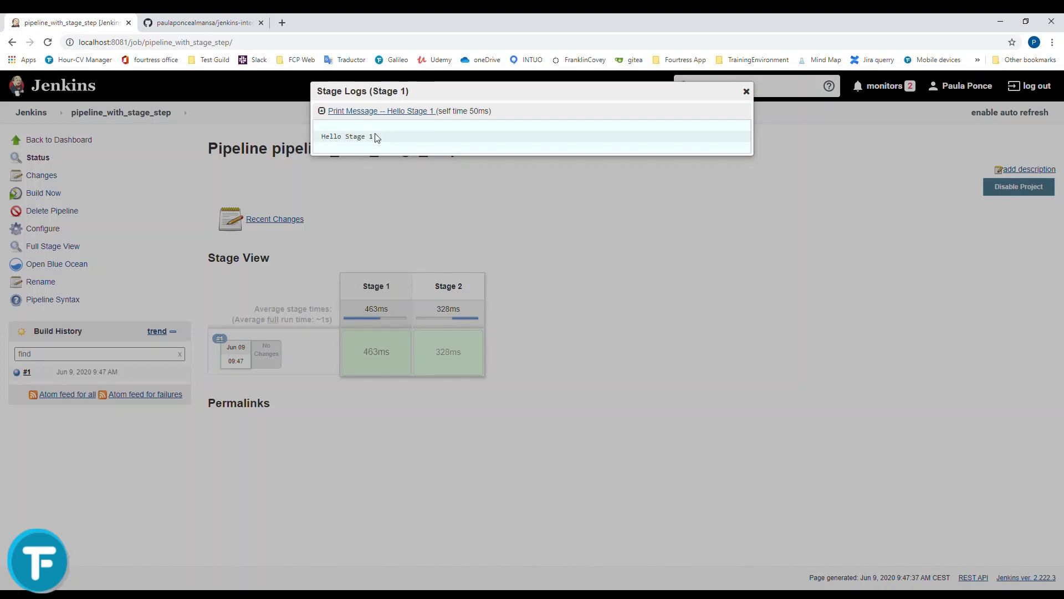
drag(377, 140, 322, 139)
click(326, 138)
click(745, 92)
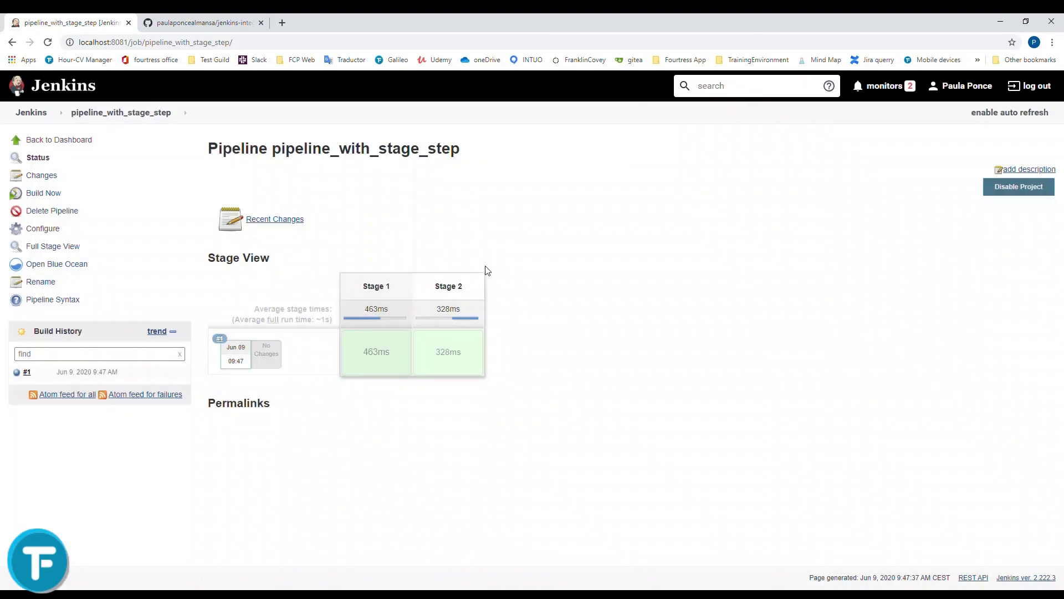
- Read the Stage 2 log of the build and close it
mouse_move(452, 336)
click(444, 306)
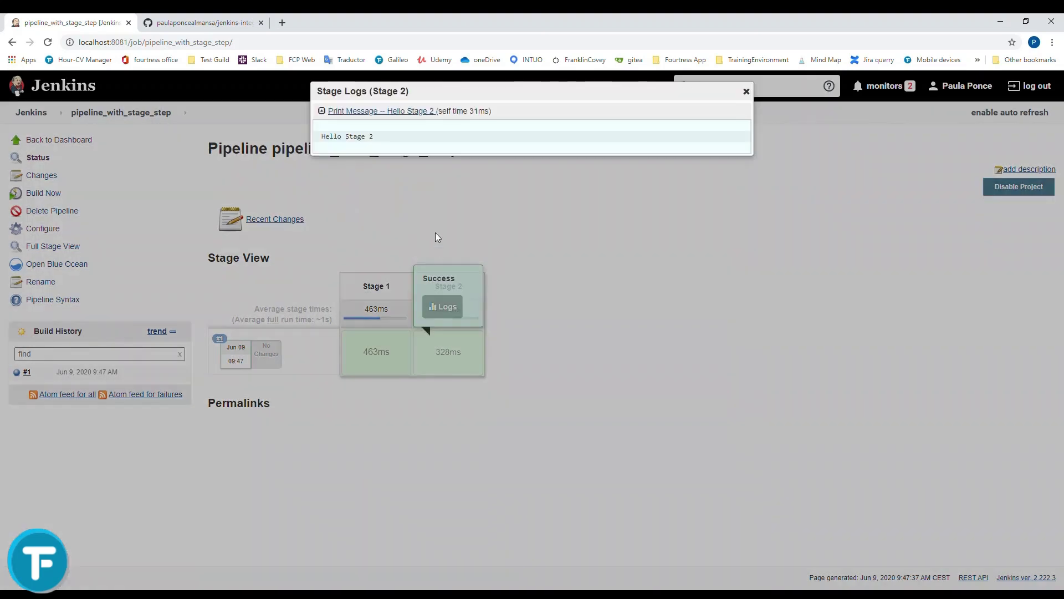
drag(378, 138, 322, 139)
click(326, 139)
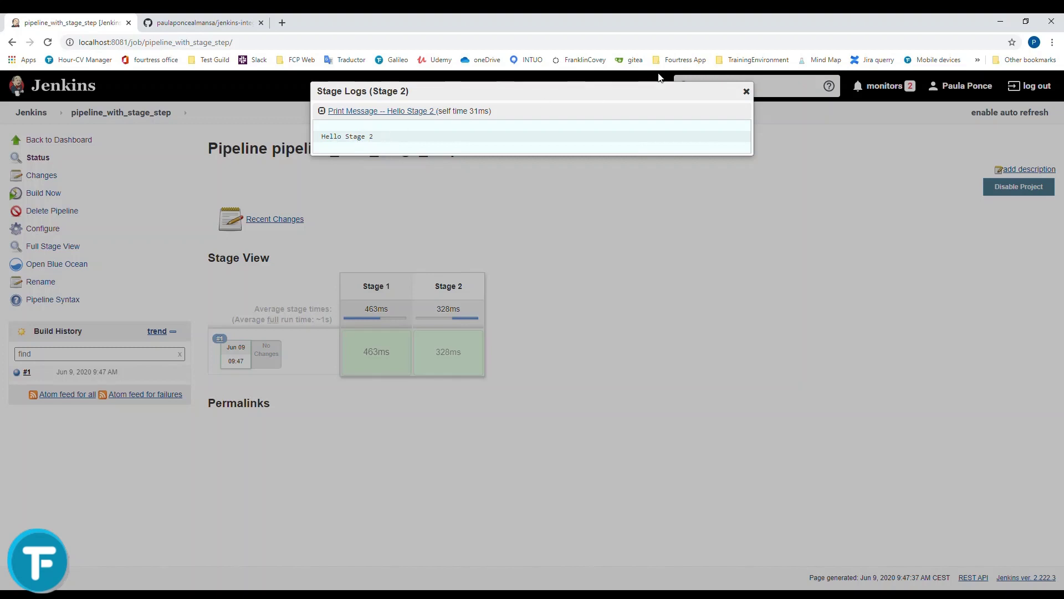
click(746, 91)
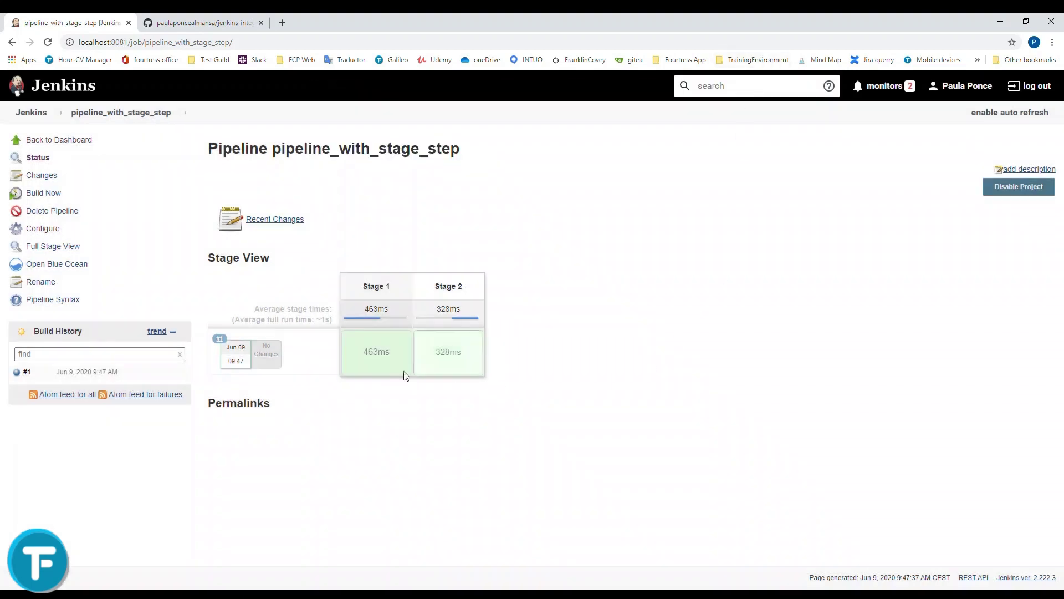
- Examine the full console output of build #1 and its list of pipeline steps
click(221, 340)
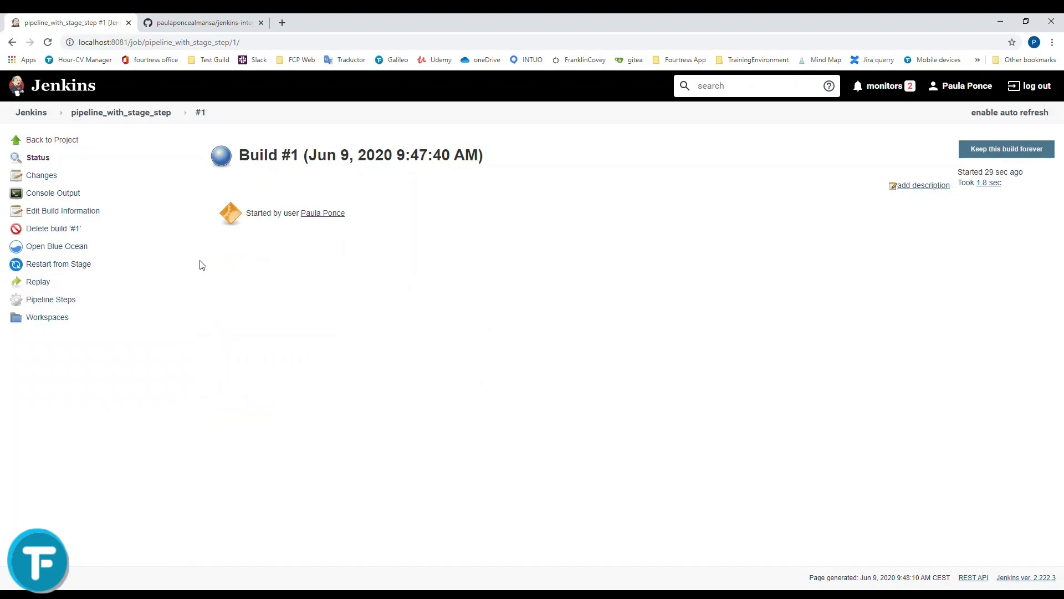
click(77, 193)
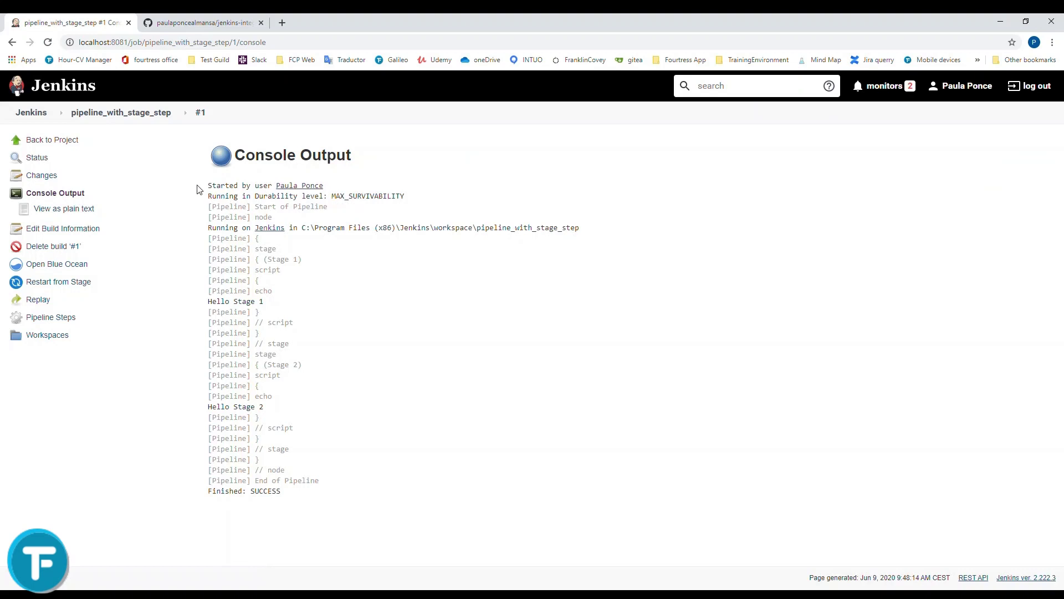
drag(209, 185, 287, 510)
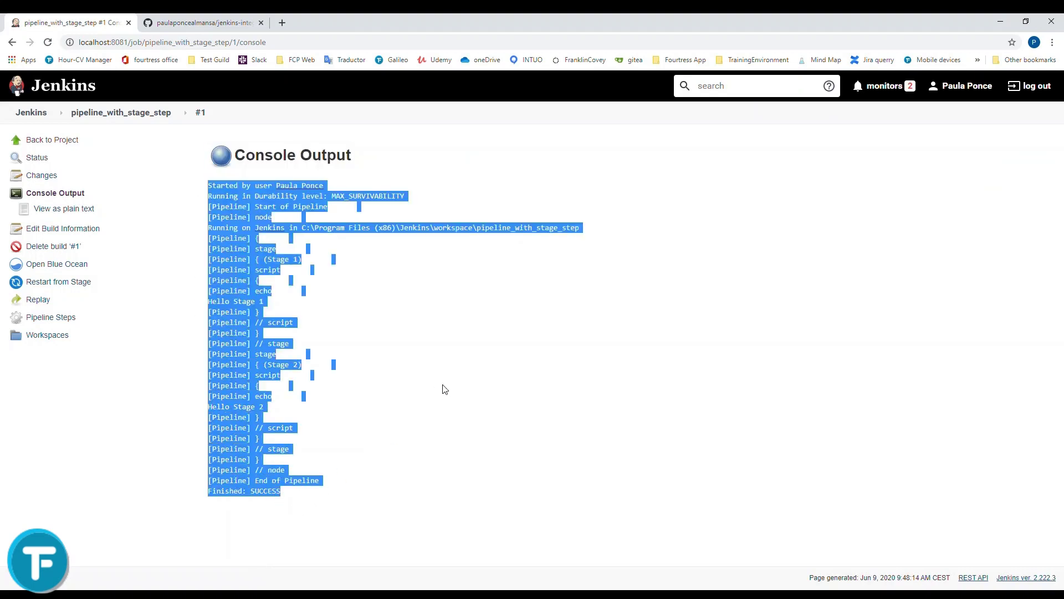
click(55, 317)
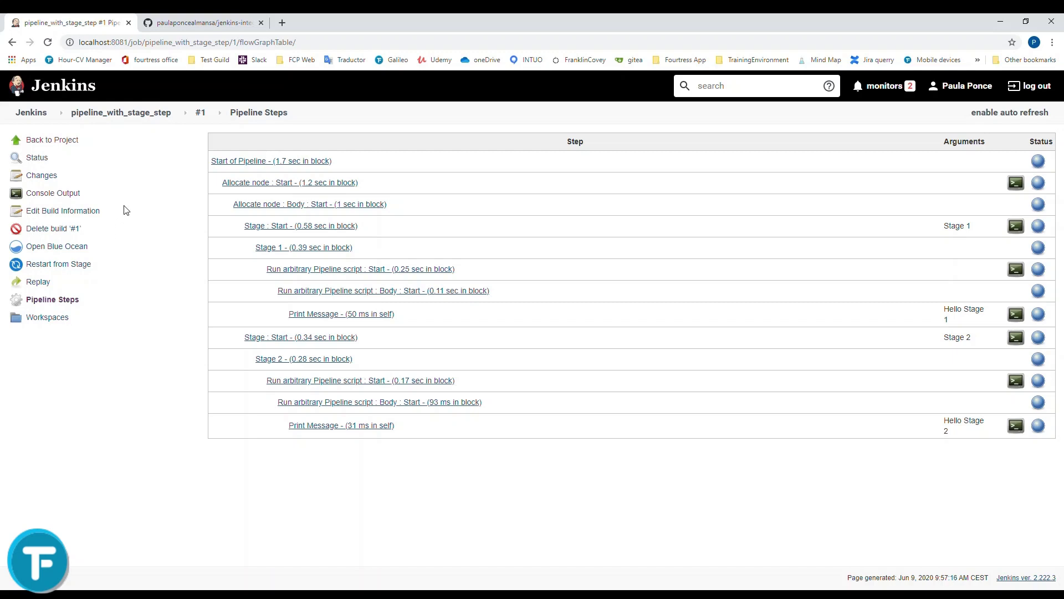
- Check the changes of pipeline_with_stage_step, and reopen the project from the Jenkins dashboard
click(115, 118)
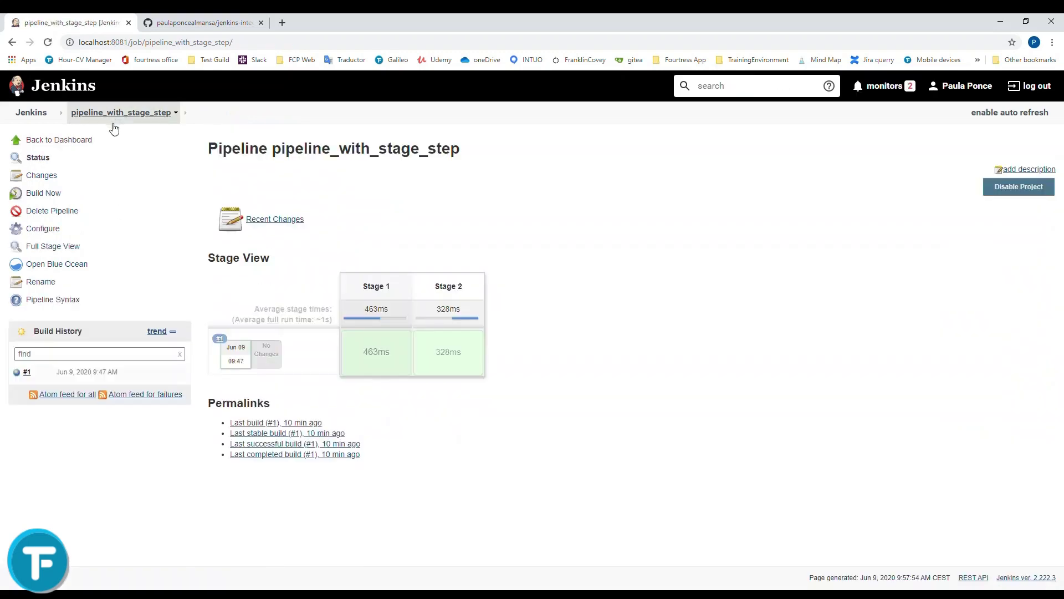
click(49, 177)
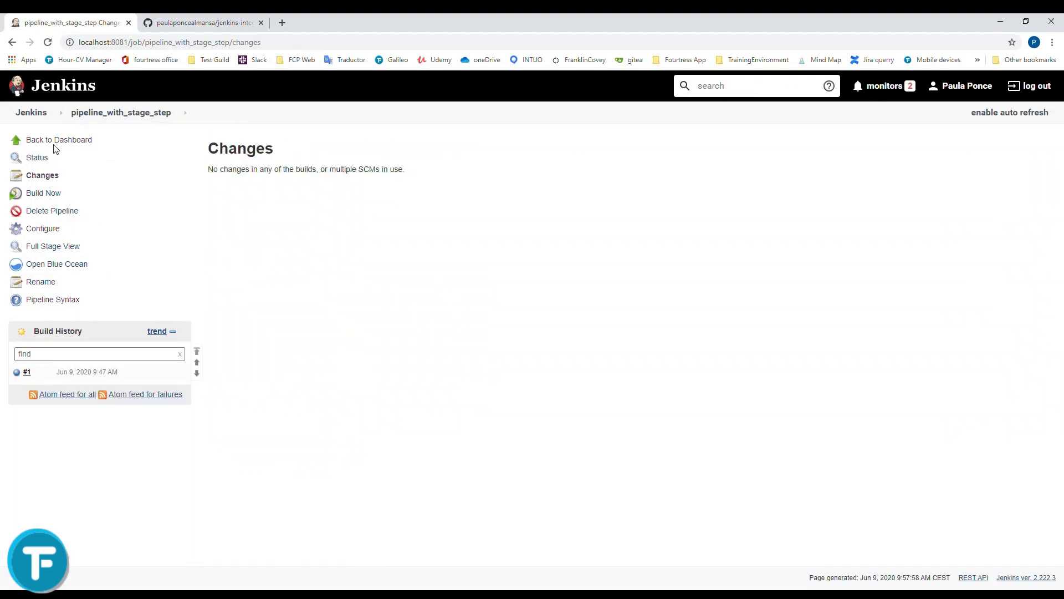
click(34, 113)
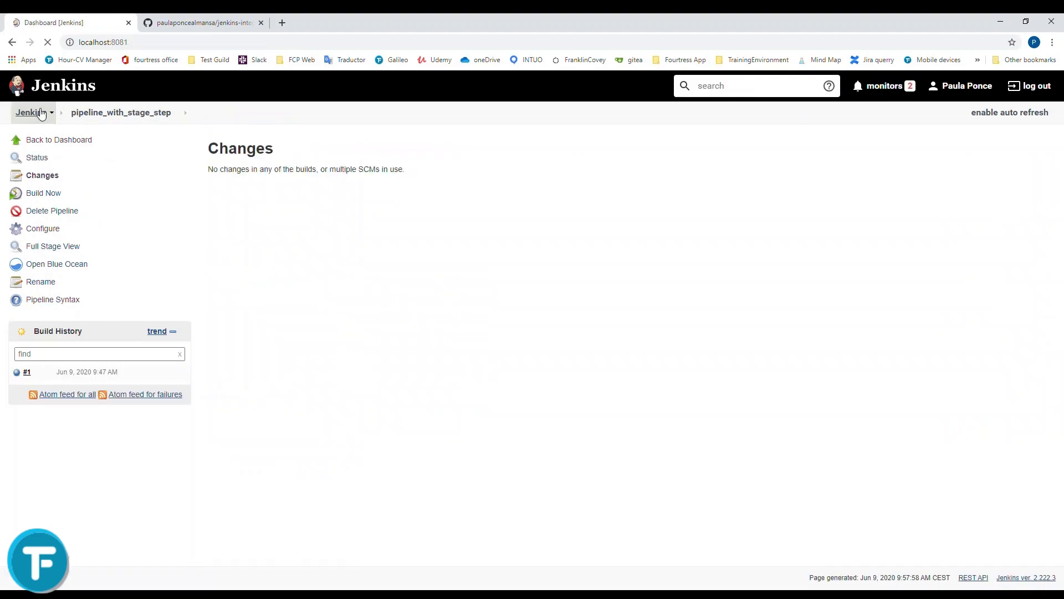
click(358, 193)
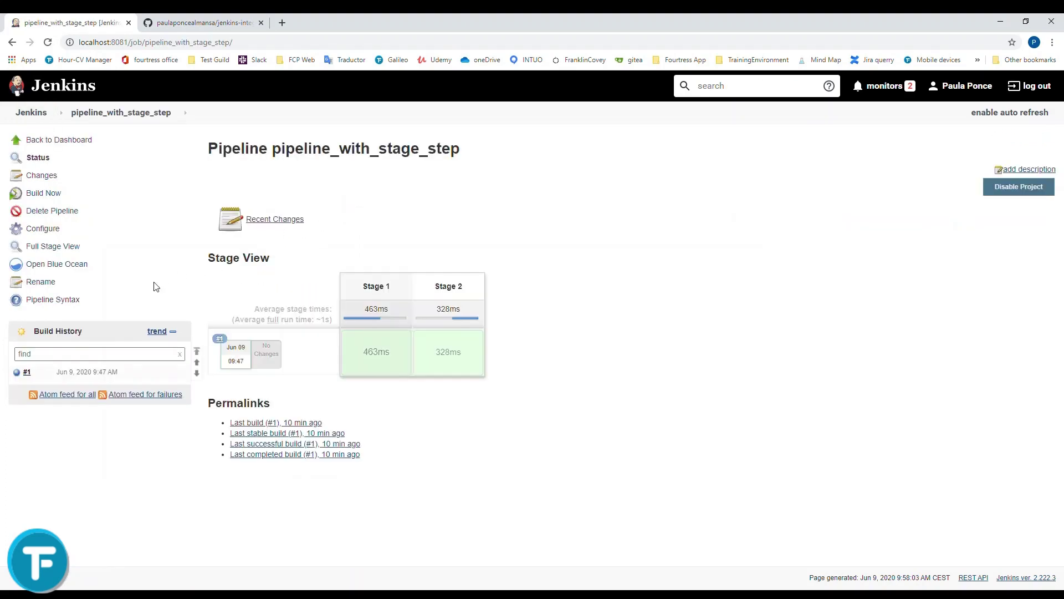
- Configure the project to build periodically with the schedule H 16 * * 1-5 and save the configuration
click(43, 228)
scroll(290, 302, down, 2)
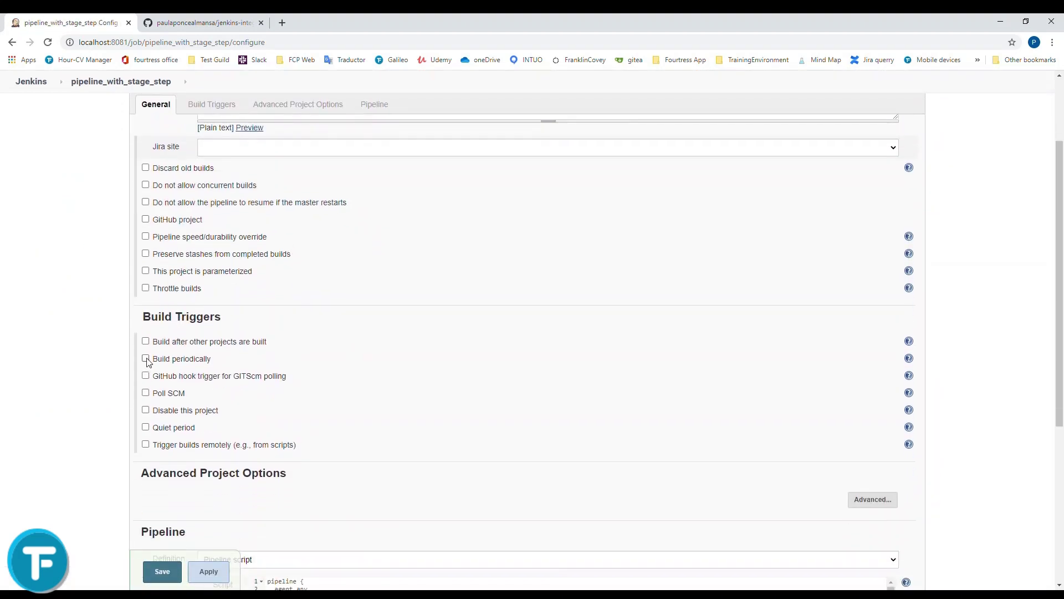
click(146, 360)
click(229, 391)
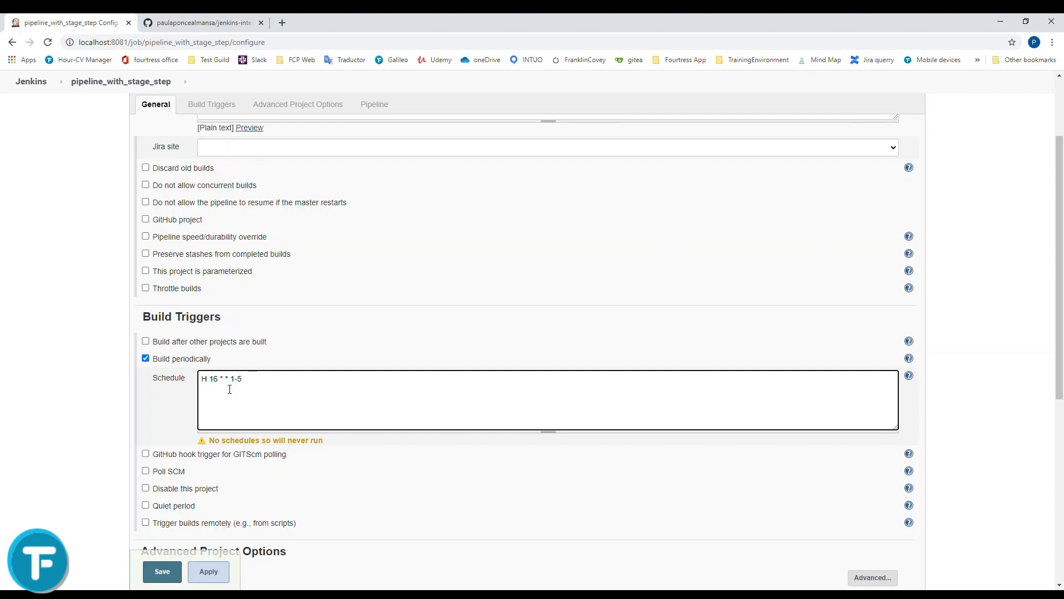
scroll(233, 455, down, 3)
click(168, 572)
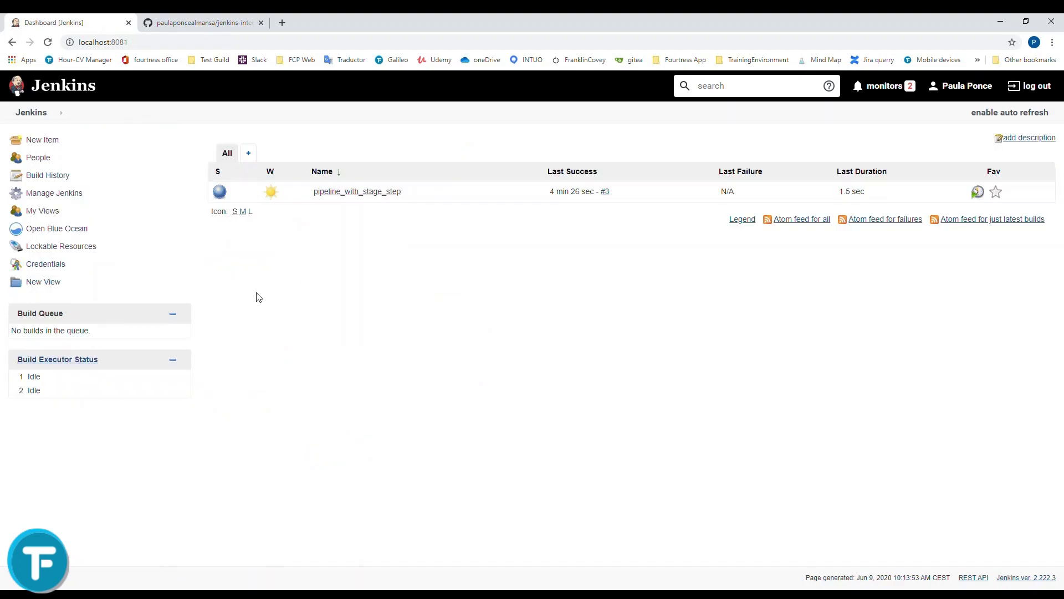
- Create a new Pipeline item named parameterized_pipeline
click(42, 140)
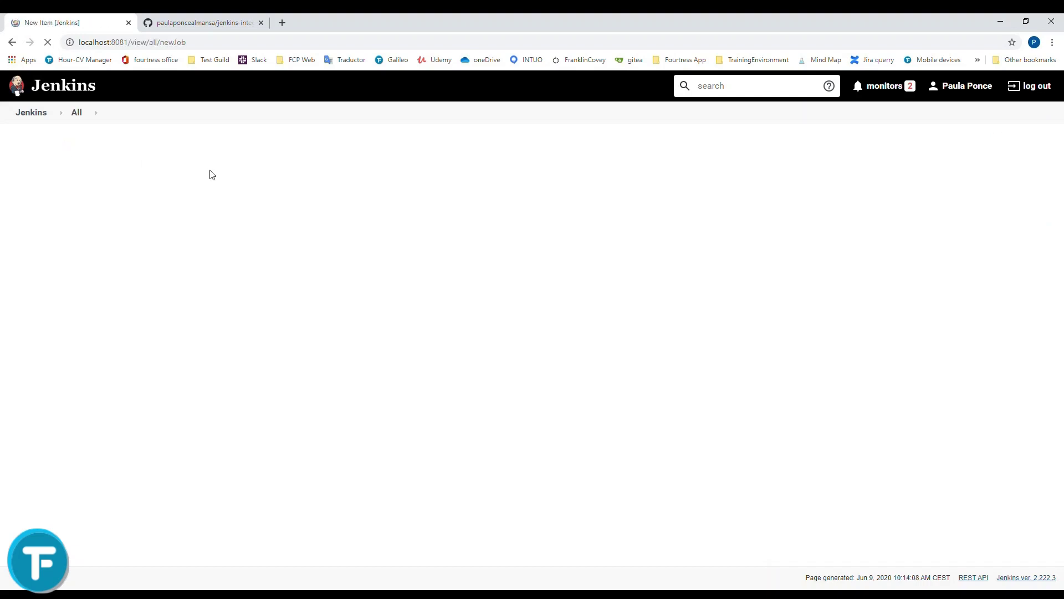
text(parameterized_pipeline)
click(200, 275)
click(203, 225)
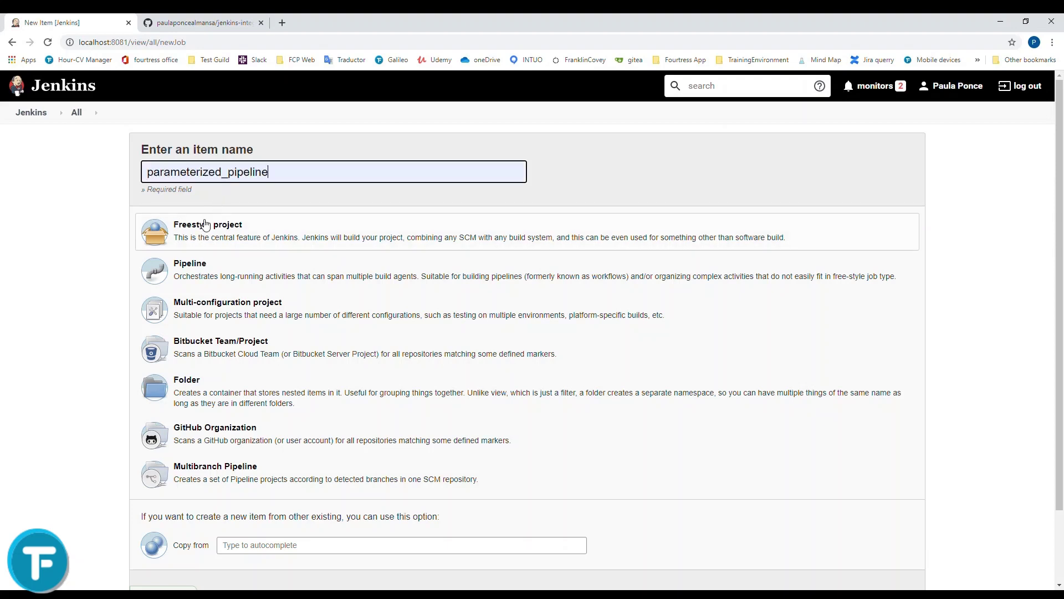
click(191, 276)
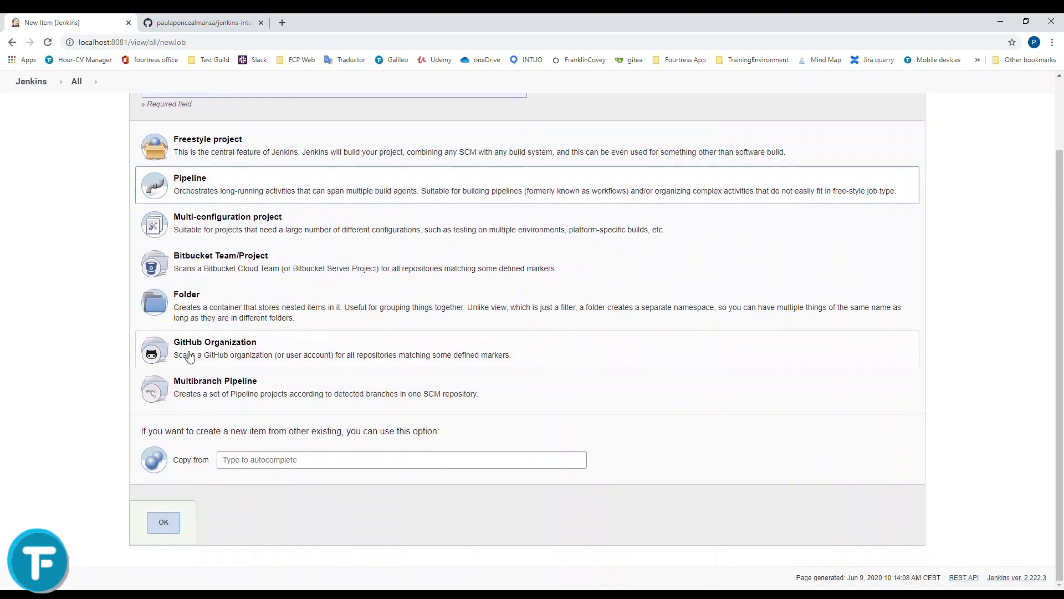
click(161, 525)
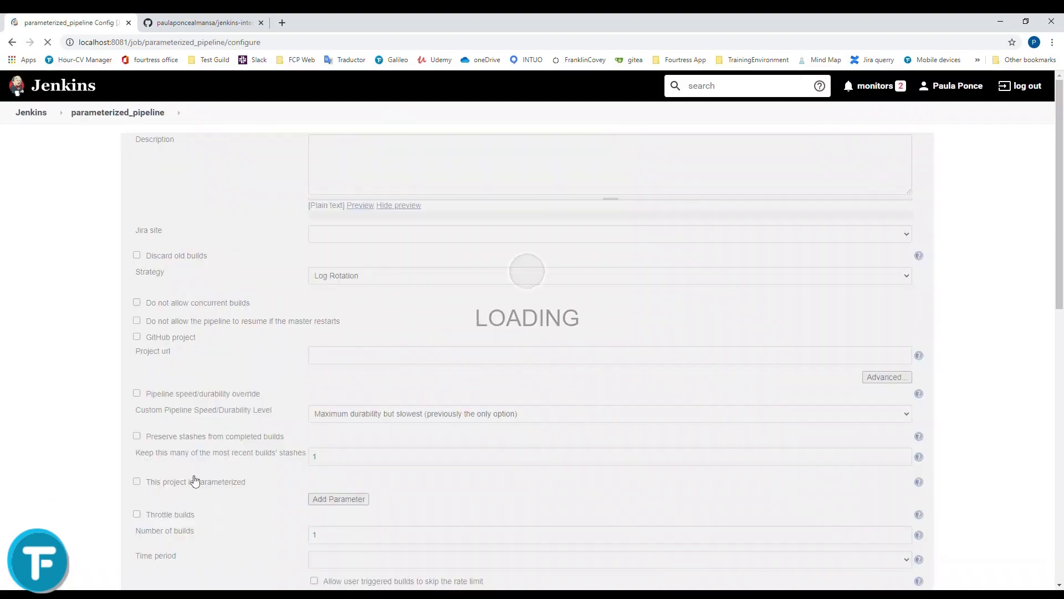
- Enter and save a script with string parameter Greeting (default 'Hello', description 'How should I greet the world?') and stage Example echoing "${params.Greeting} World!"
scroll(188, 347, down, 6)
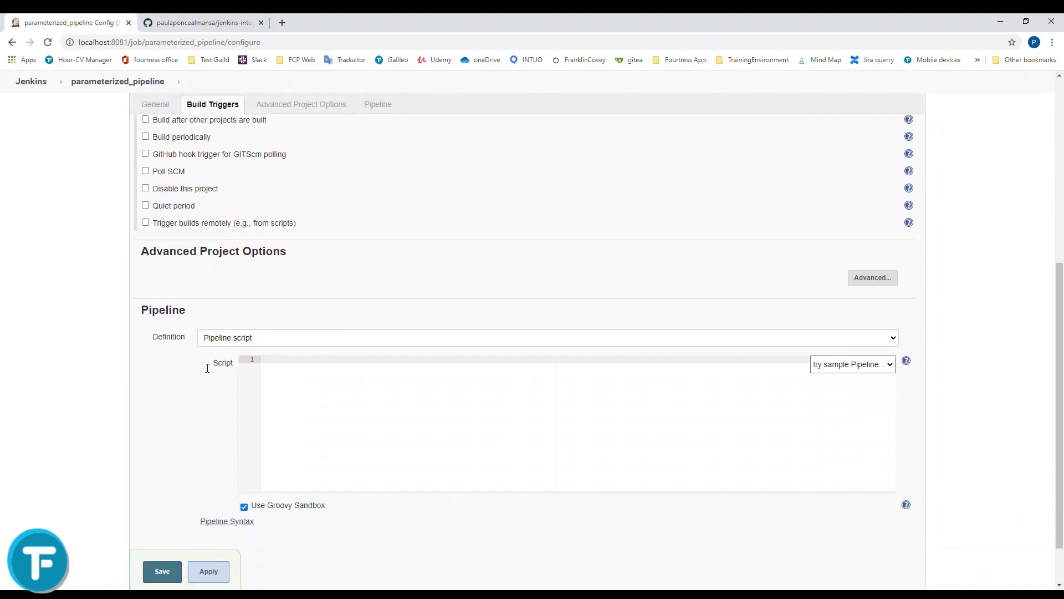
click(276, 369)
text(pipeline {   agent any   parameters{      string(name: 'Greeting', defaultValue: 'Hello', description: 'How should I greet the world?')   }   stages {     stage('Example') {       steps {           echo "${params.Greeting} World!"       }     }    } })
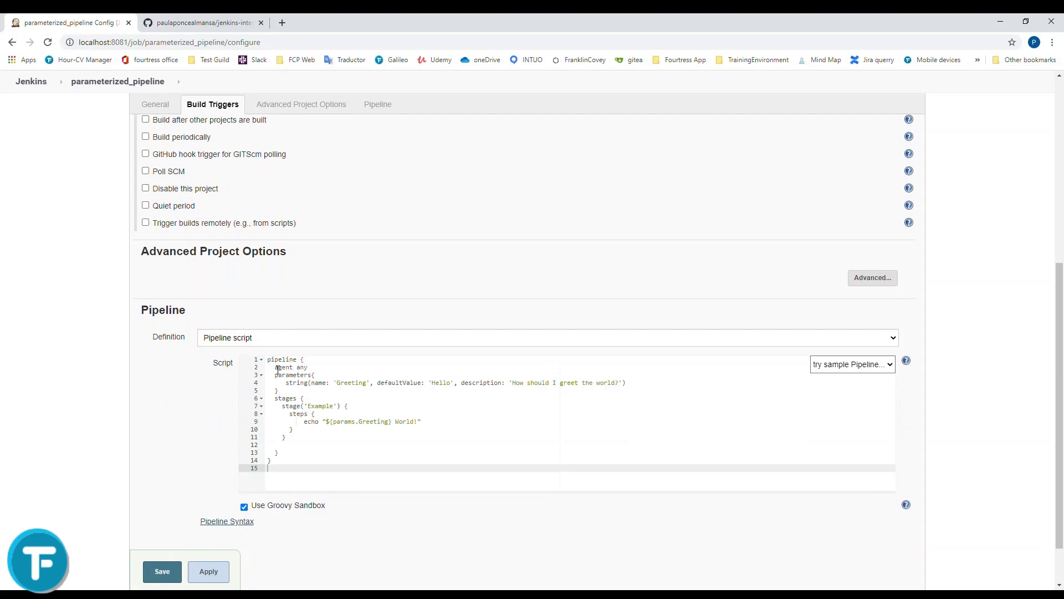
drag(268, 375, 286, 394)
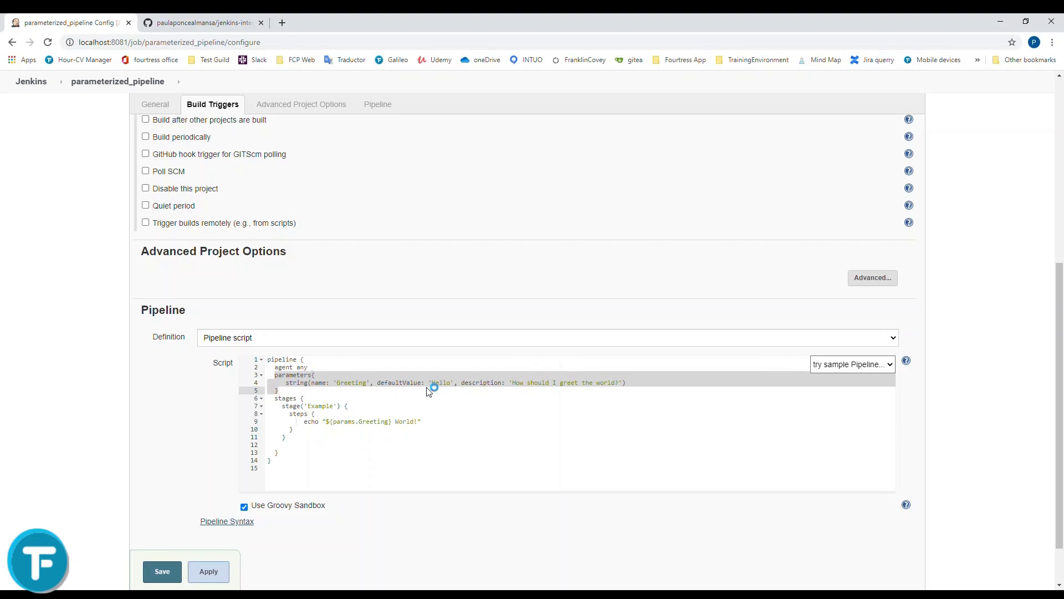
click(162, 571)
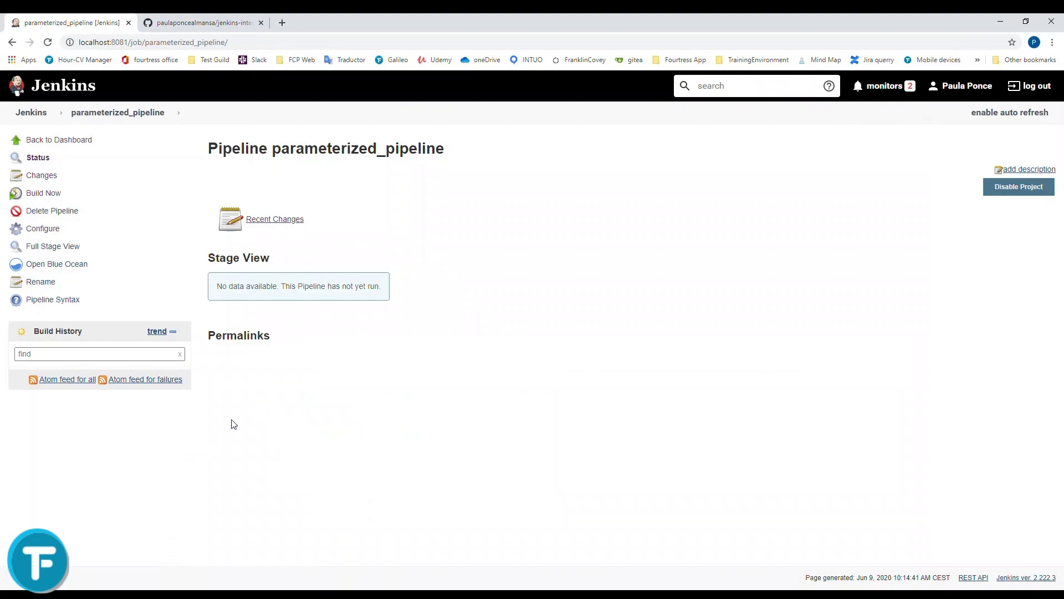
- Run a first build of parameterized_pipeline, then read its Example stage log and close it
click(43, 194)
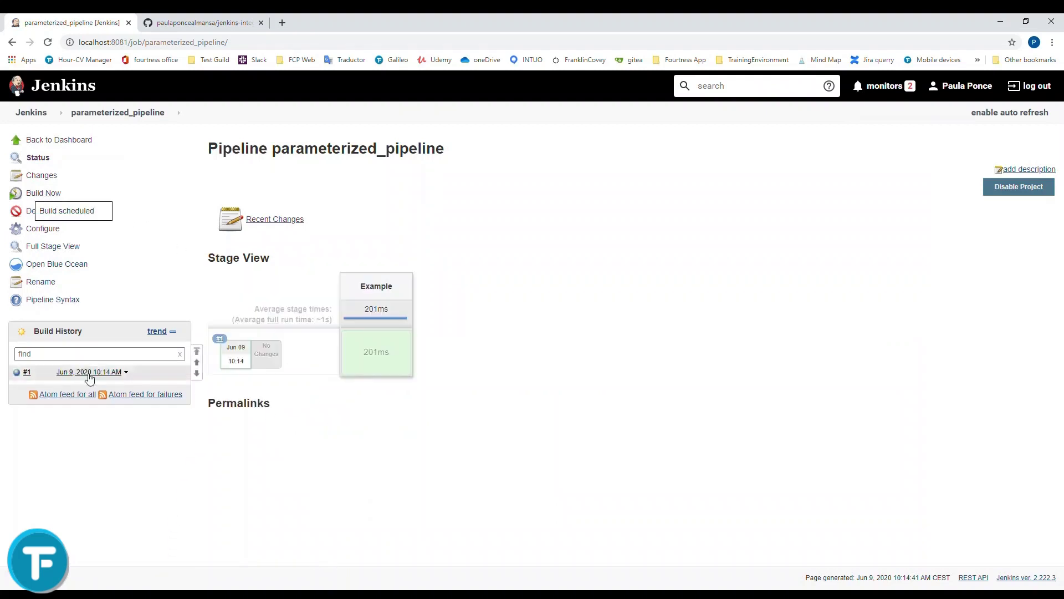
mouse_move(360, 349)
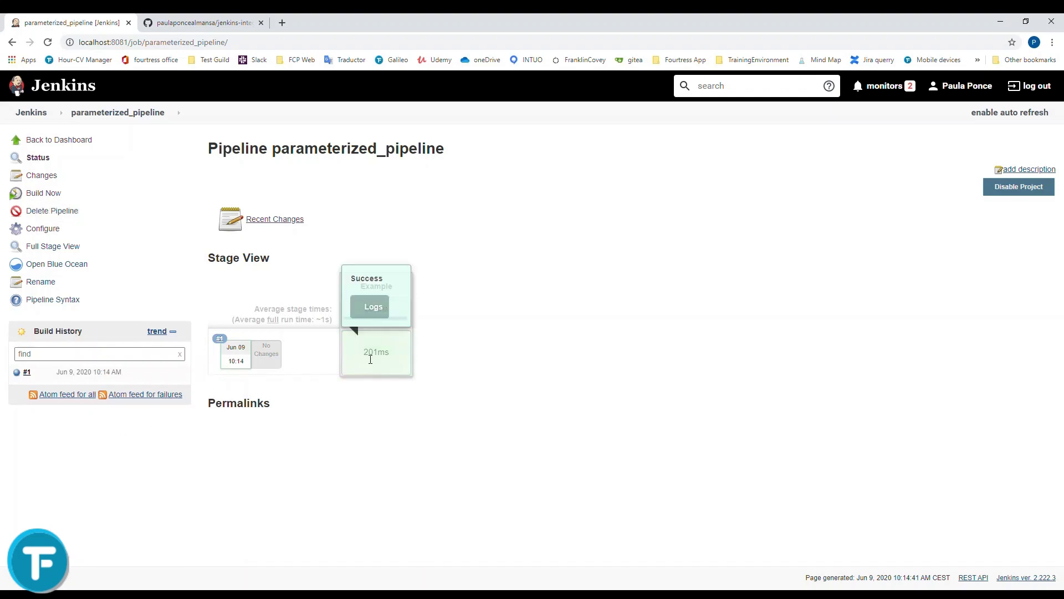
click(371, 307)
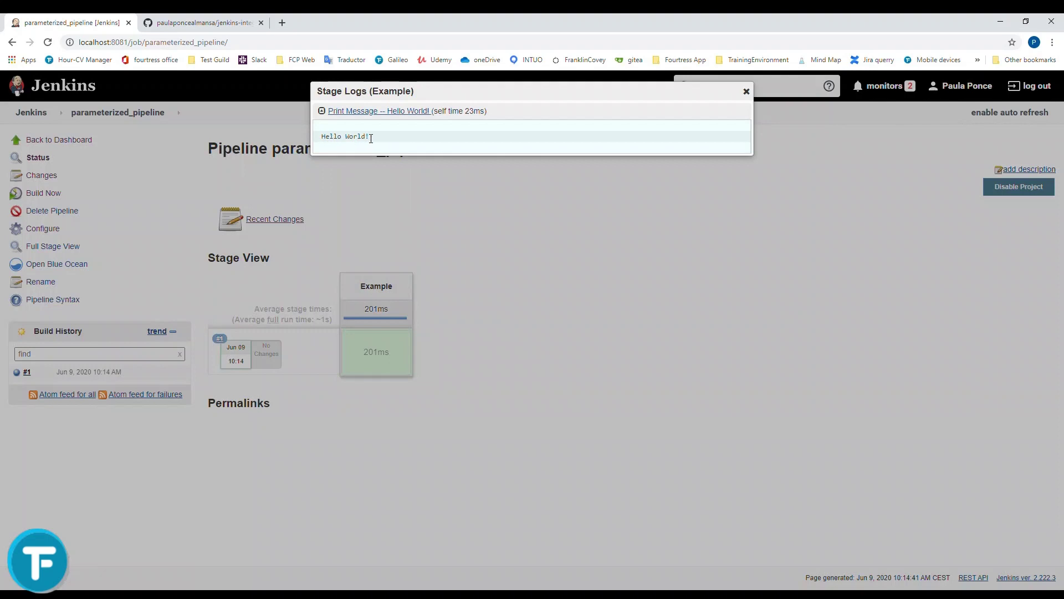
click(747, 92)
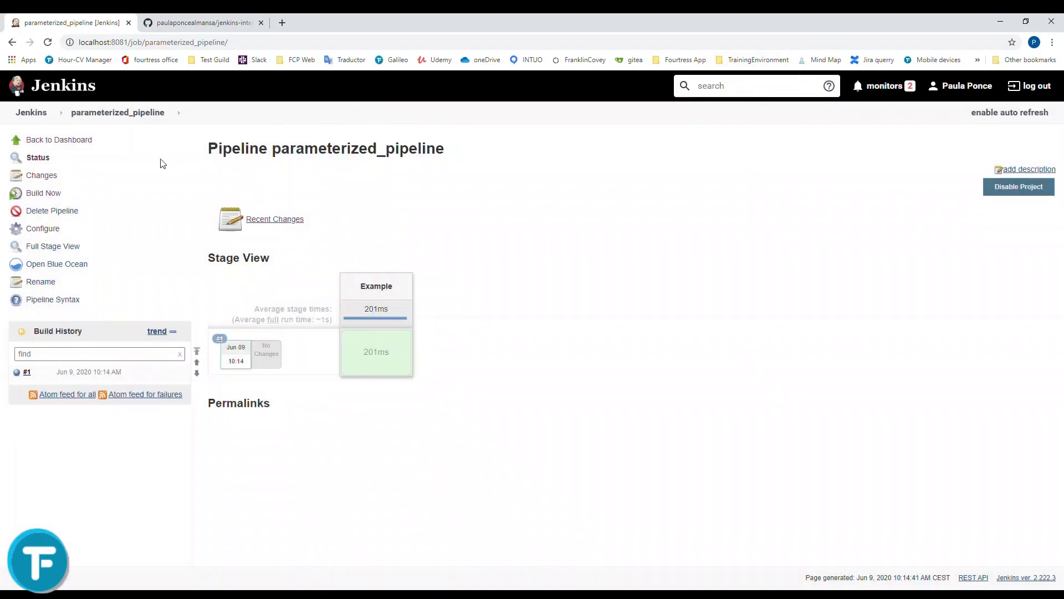
- Examine the full console output of build #1 of parameterized_pipeline
click(220, 338)
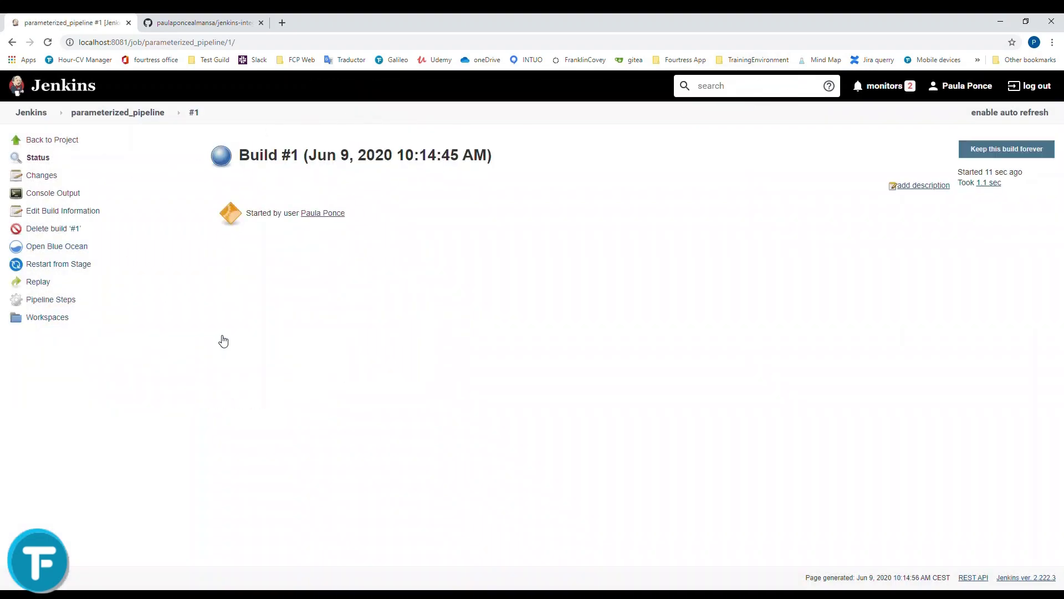
click(54, 193)
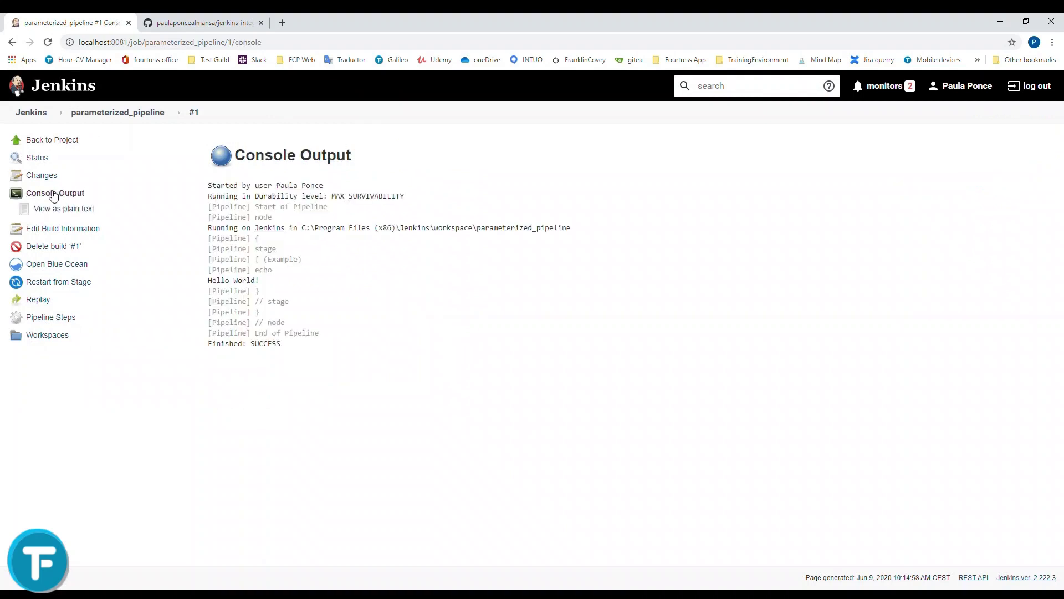
drag(208, 185, 283, 352)
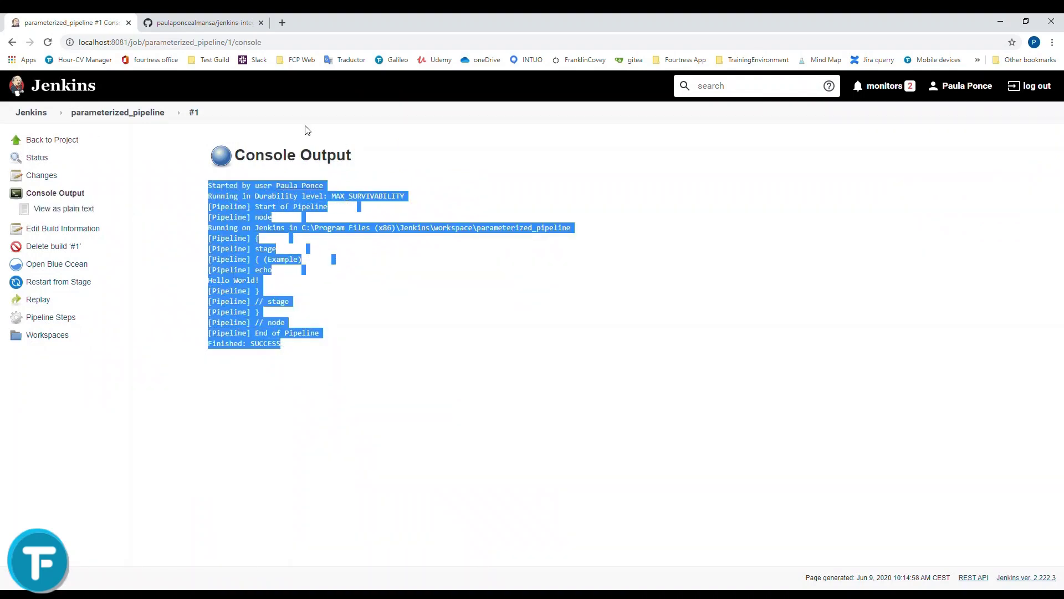
- Return to the project and run a build with the Greeting parameter set to "Good afternoon"
click(45, 144)
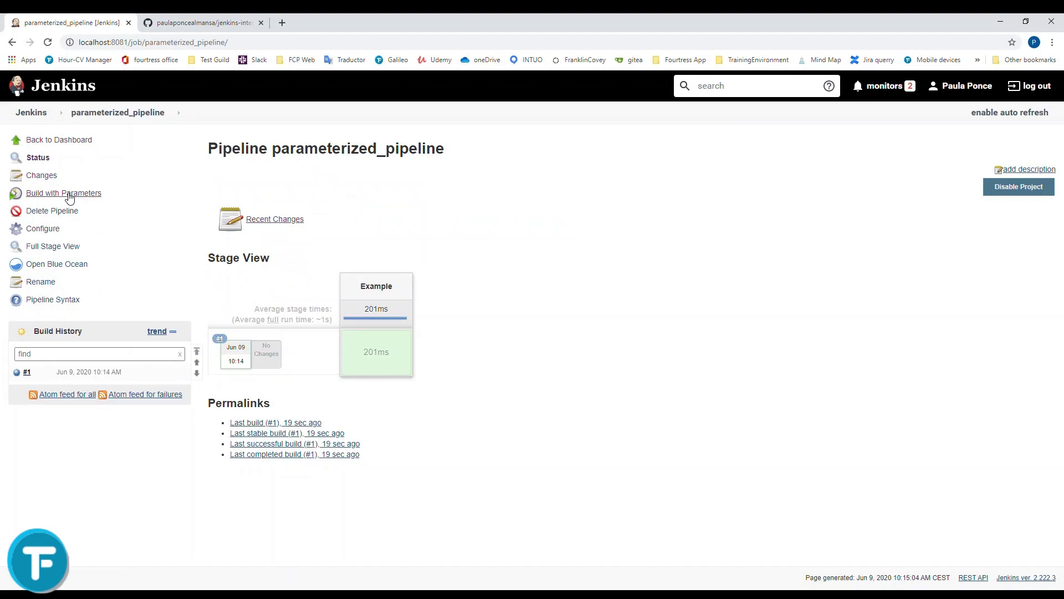
click(69, 194)
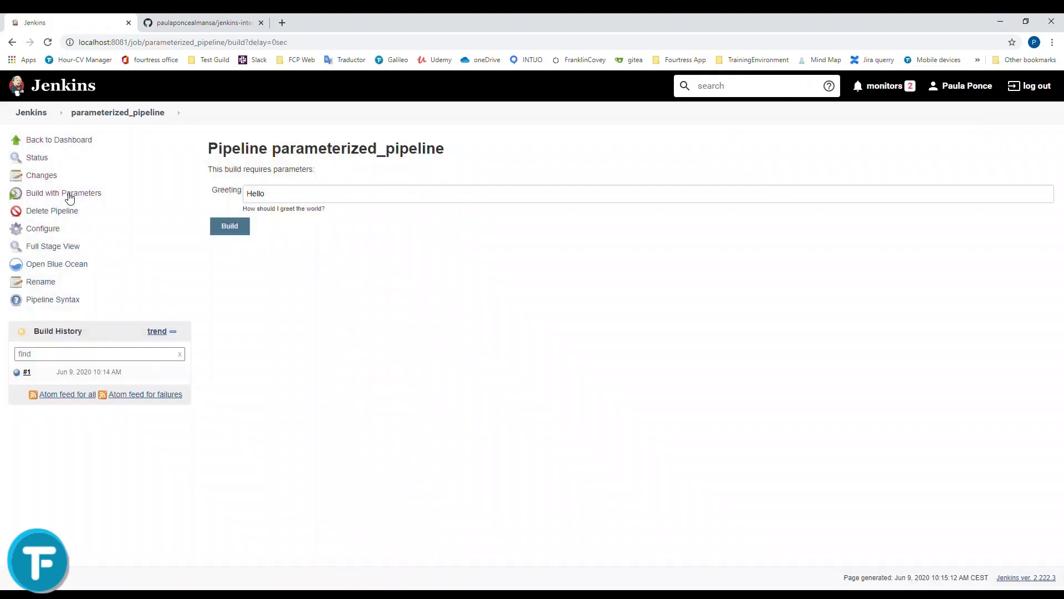
click(273, 199)
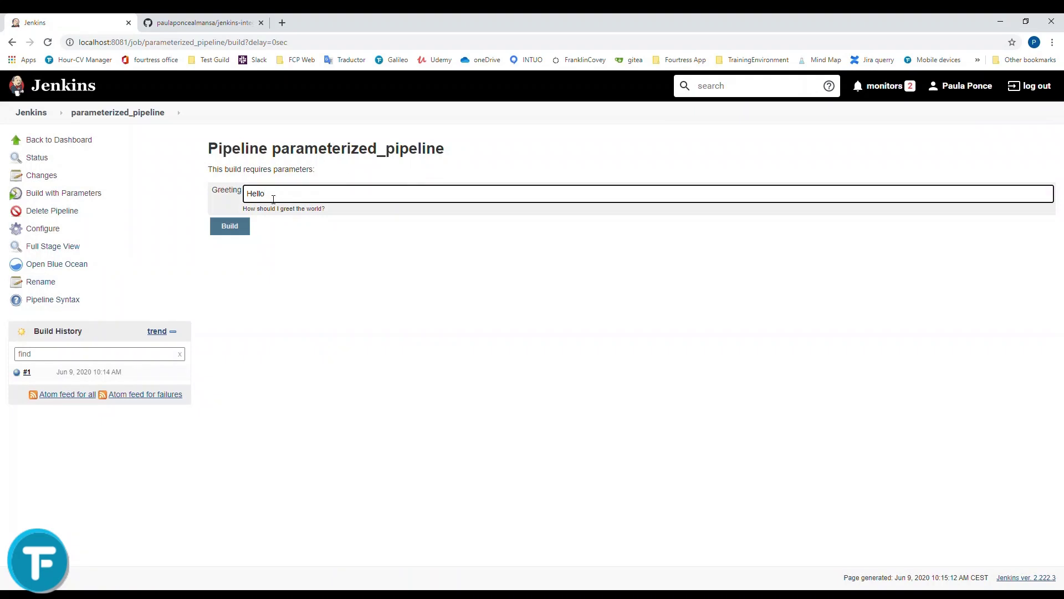
key(BackSpace)
key(BackSpace)
key(BackSpace)
text(Good afternoon)
click(240, 228)
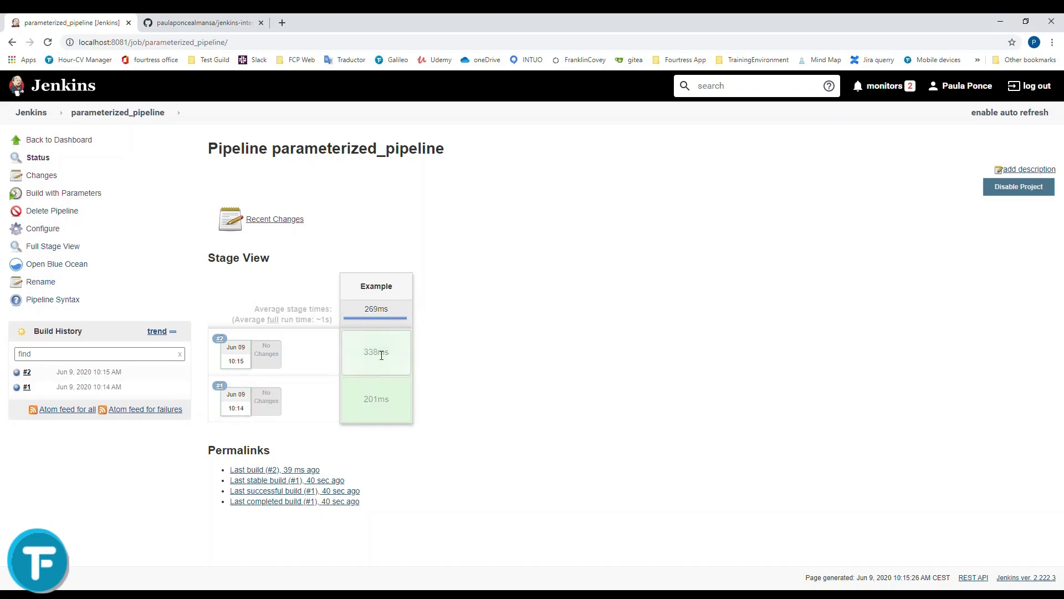
- Examine the Example stage log of build #2 to check the greeting it printed
mouse_move(373, 337)
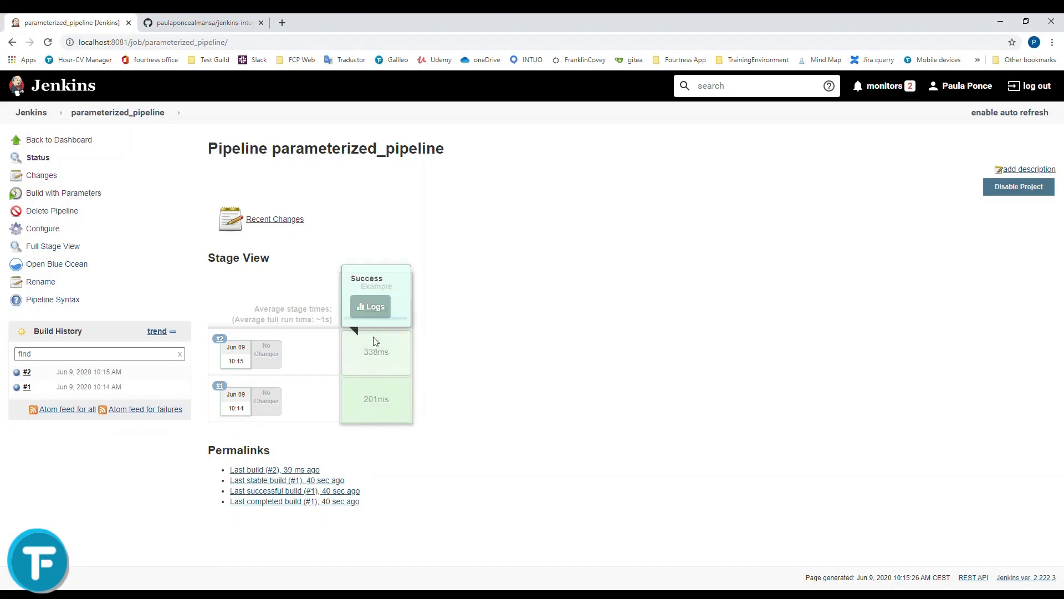
click(383, 306)
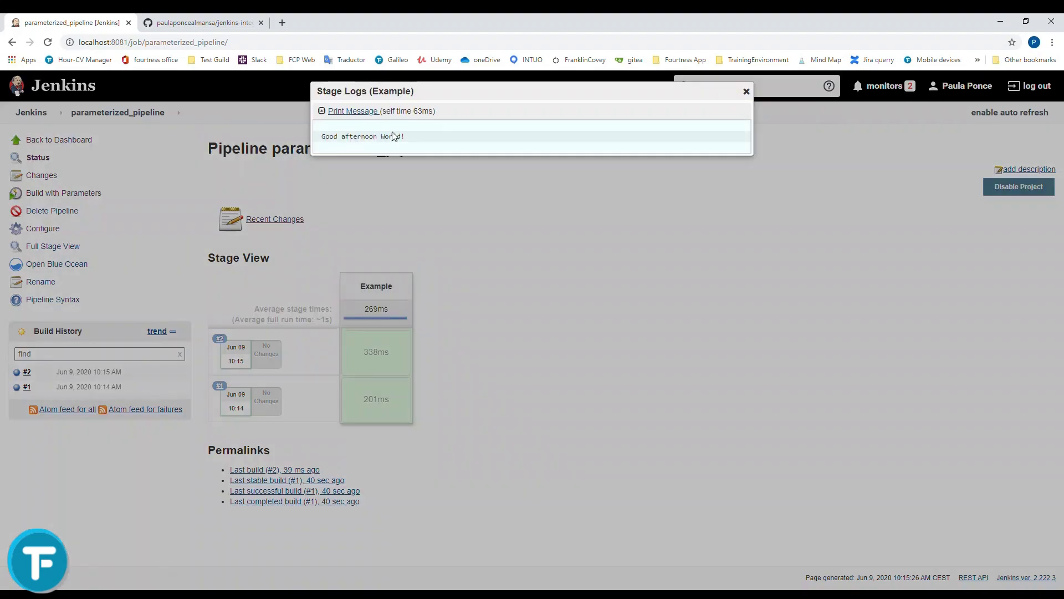
mouse_move(408, 138)
mouse_down()
mouse_move(317, 143)
mouse_move(413, 136)
mouse_up()
click(413, 136)
drag(327, 140, 382, 140)
click(382, 140)
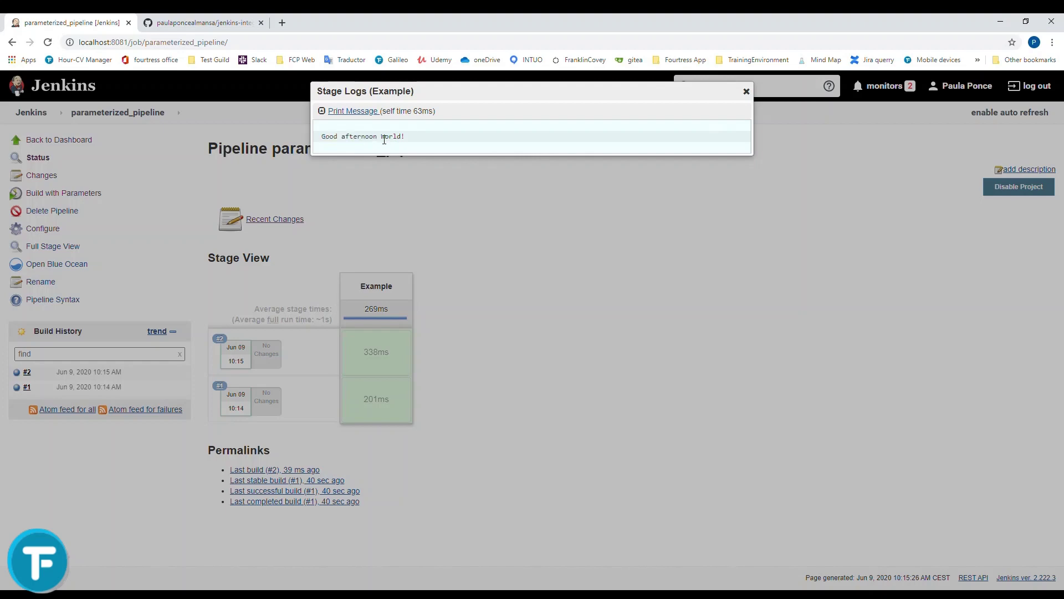